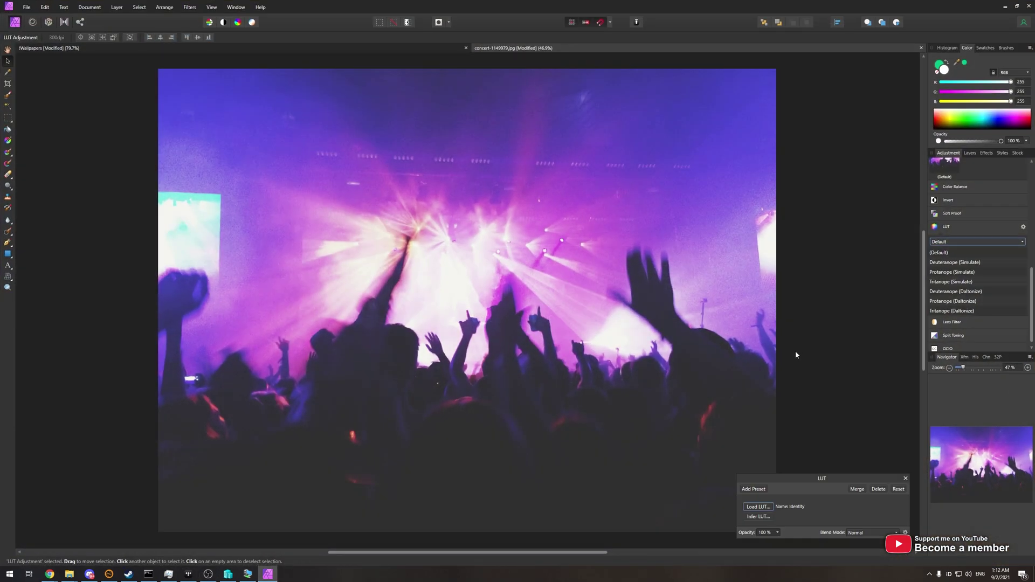
Try loading INFRARED I (Bonus).cube from the pasted INFRARED folder path as a LUT, which is denied.
click(757, 507)
drag(519, 153, 530, 155)
click(549, 166)
key(BackSpace)
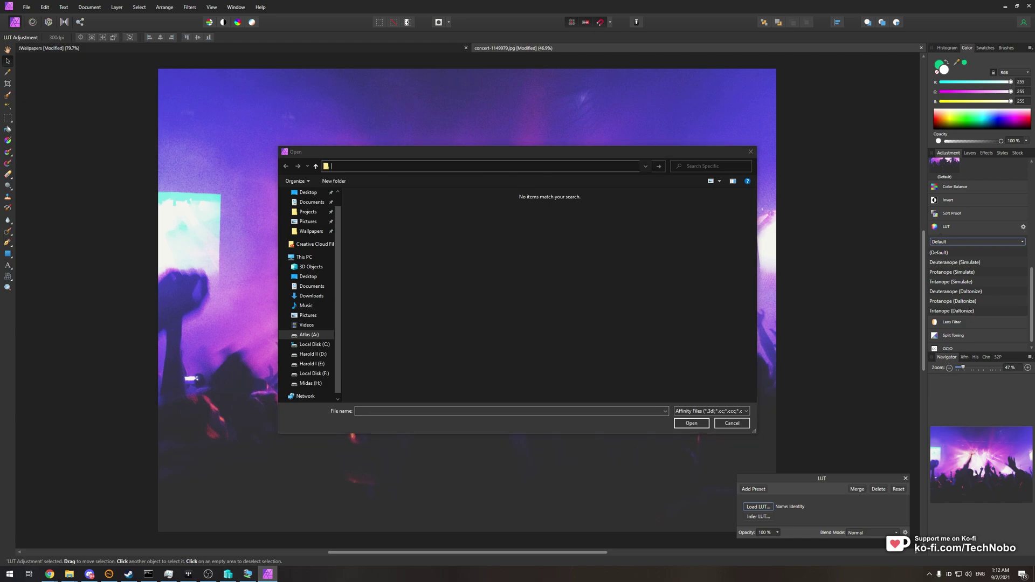
text(A:\YouTube\LUT\INFRARED)
key(Return)
click(450, 206)
double_click(450, 206)
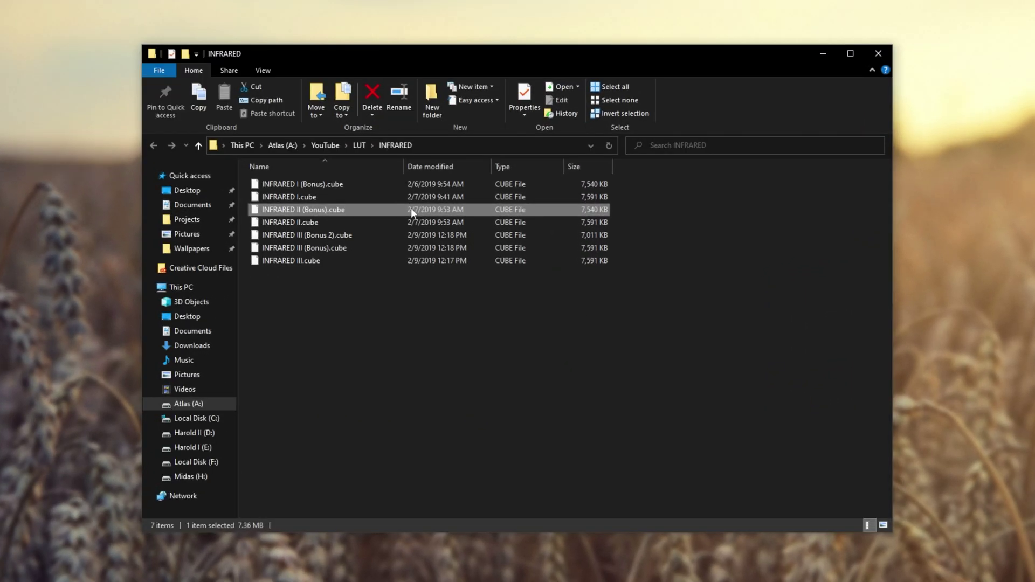
Open the Advanced Security Settings of INFRARED II (Bonus).cube from its Properties Security tab.
right_click(447, 236)
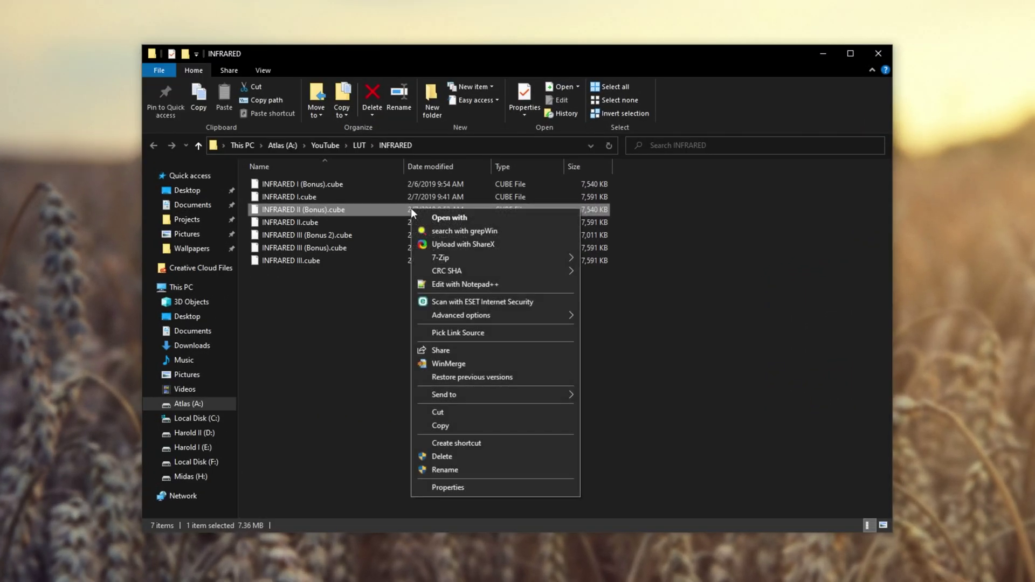
click(494, 487)
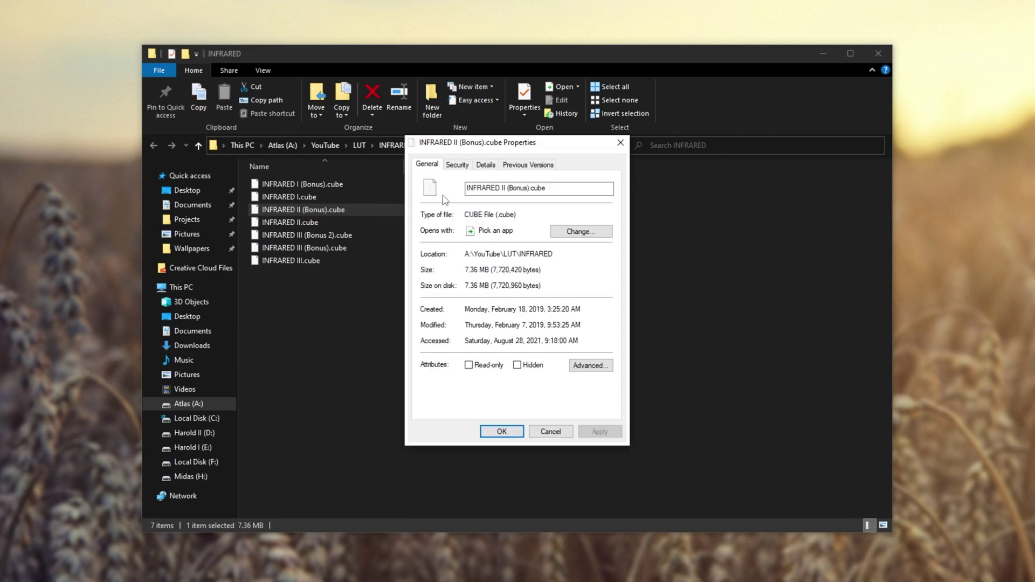
click(459, 165)
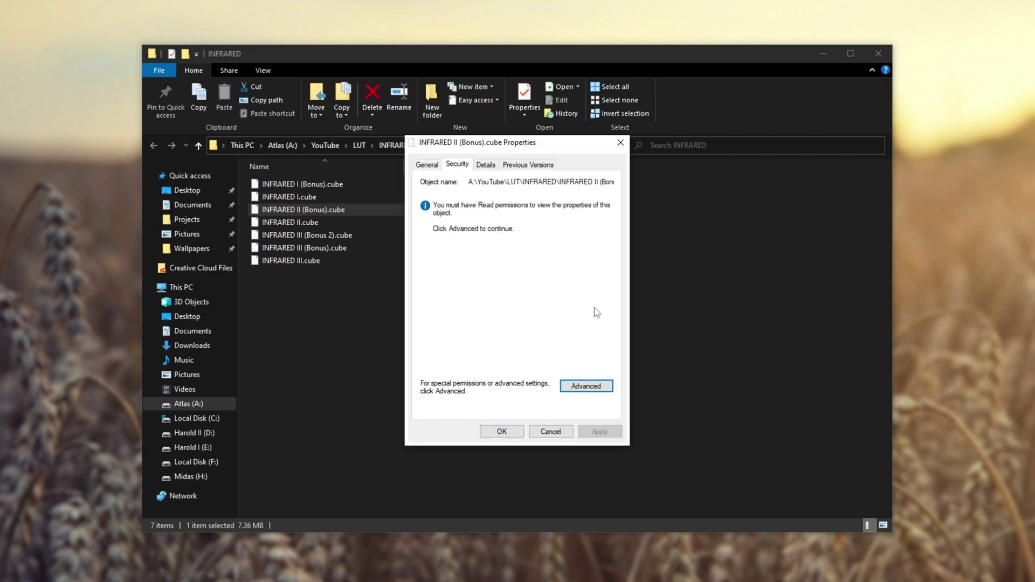
click(578, 385)
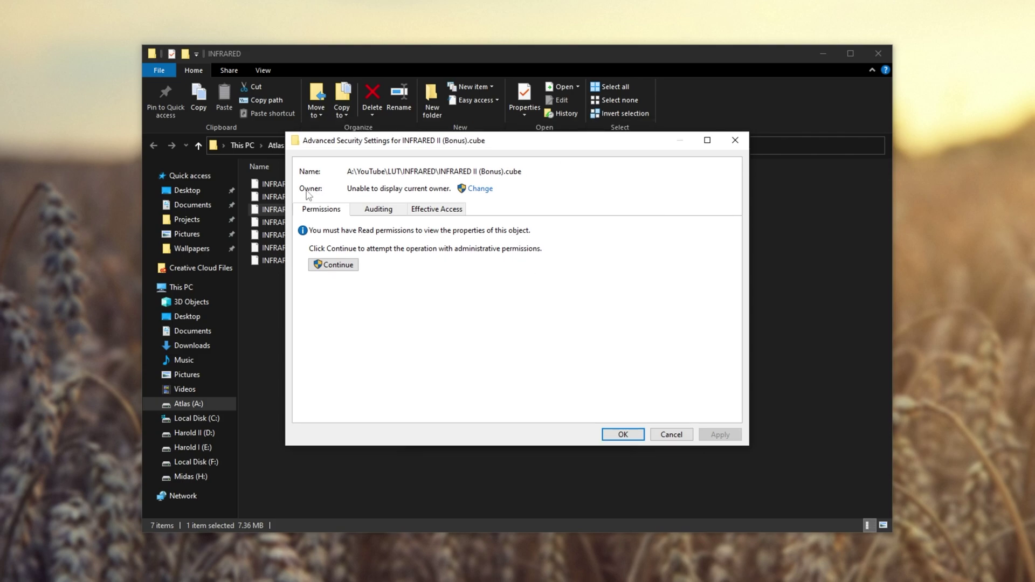
Make Everyone the owner of INFRARED II (Bonus).cube, verifying the name with Check Names.
click(480, 190)
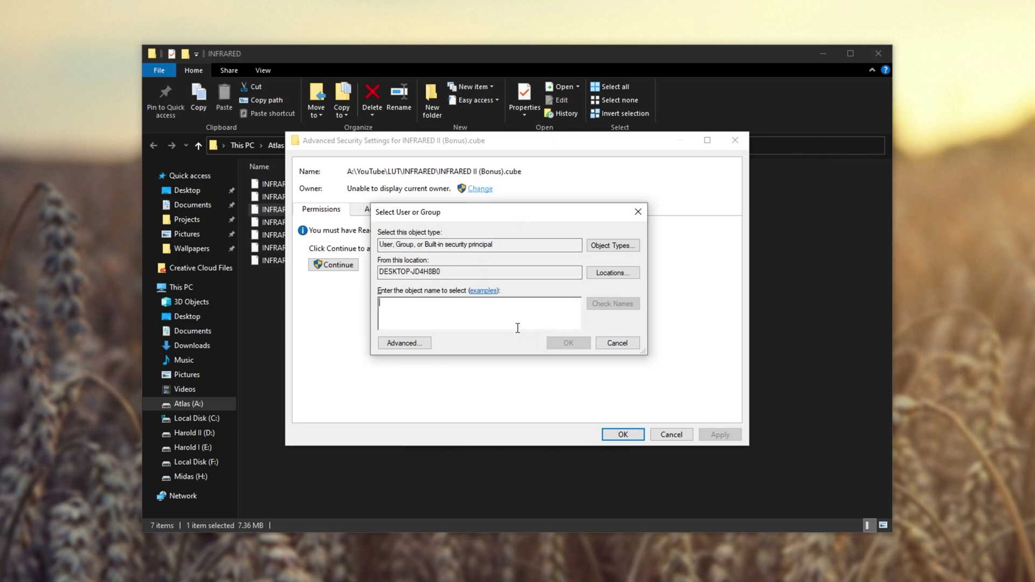
text(TCNO)
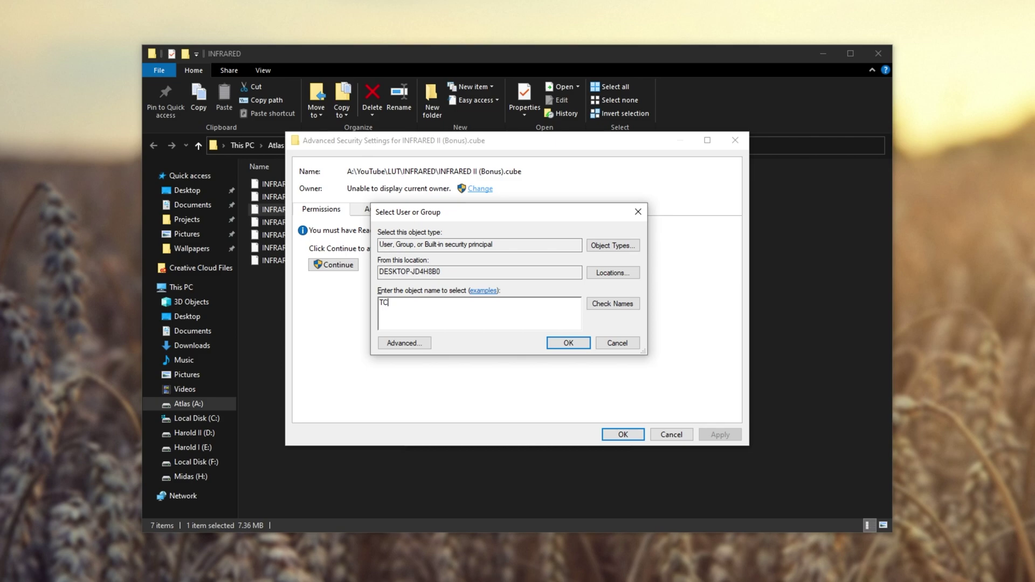
click(612, 304)
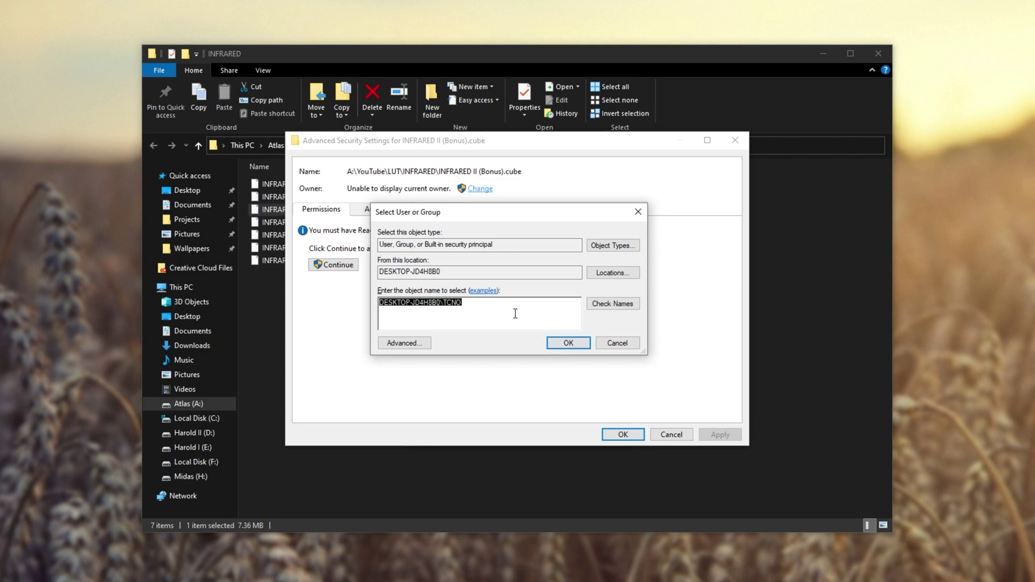
text(Everyone)
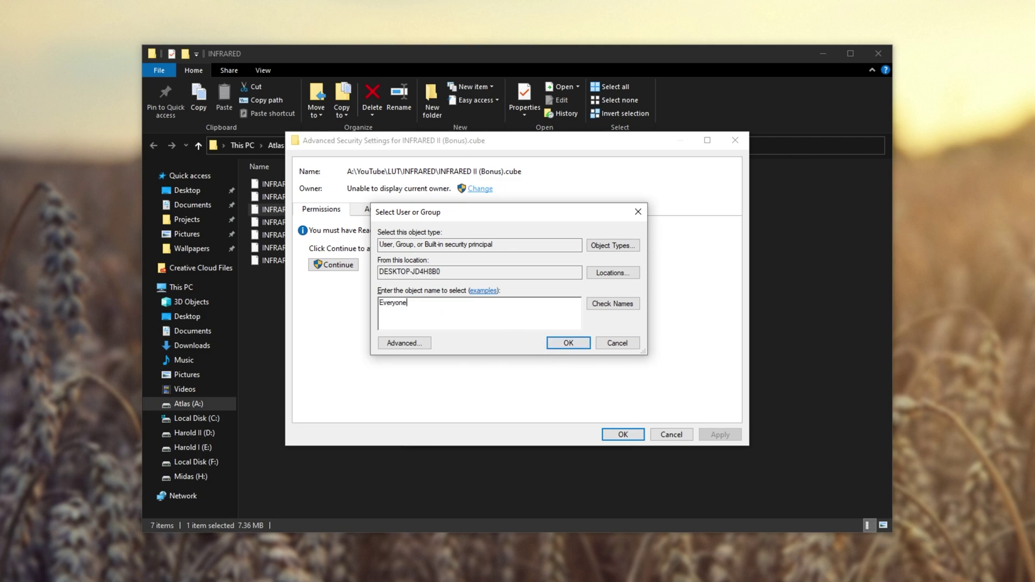
click(614, 303)
click(581, 346)
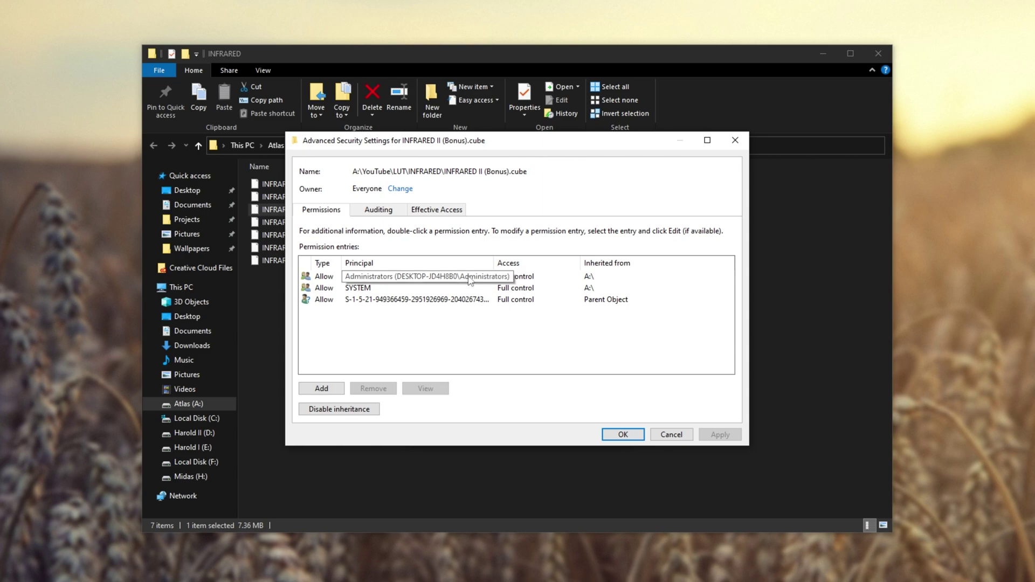
Add a permission entry granting the Everyone principal Full control.
click(337, 389)
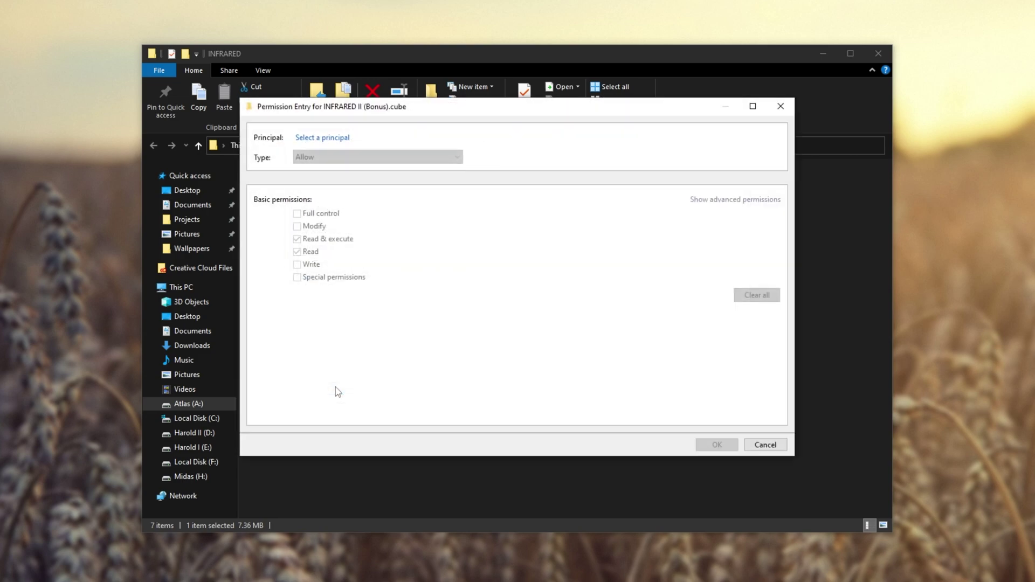
click(332, 138)
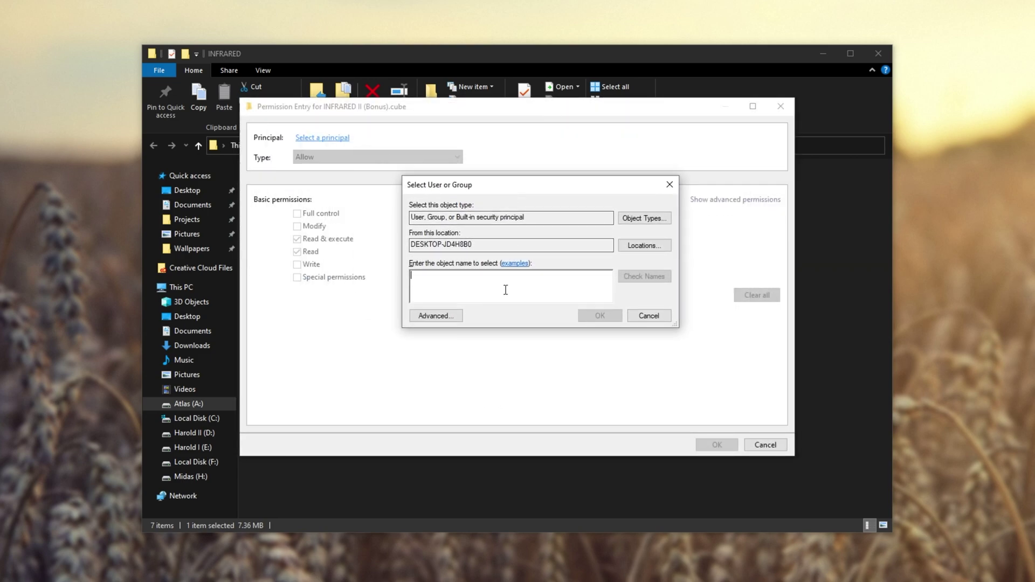
text(Everyone)
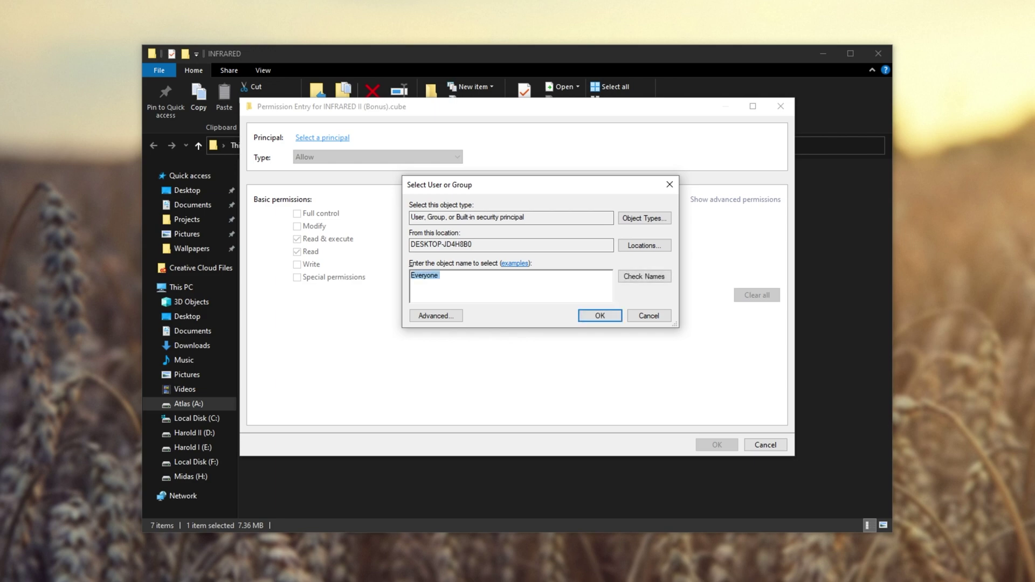
click(644, 277)
click(612, 317)
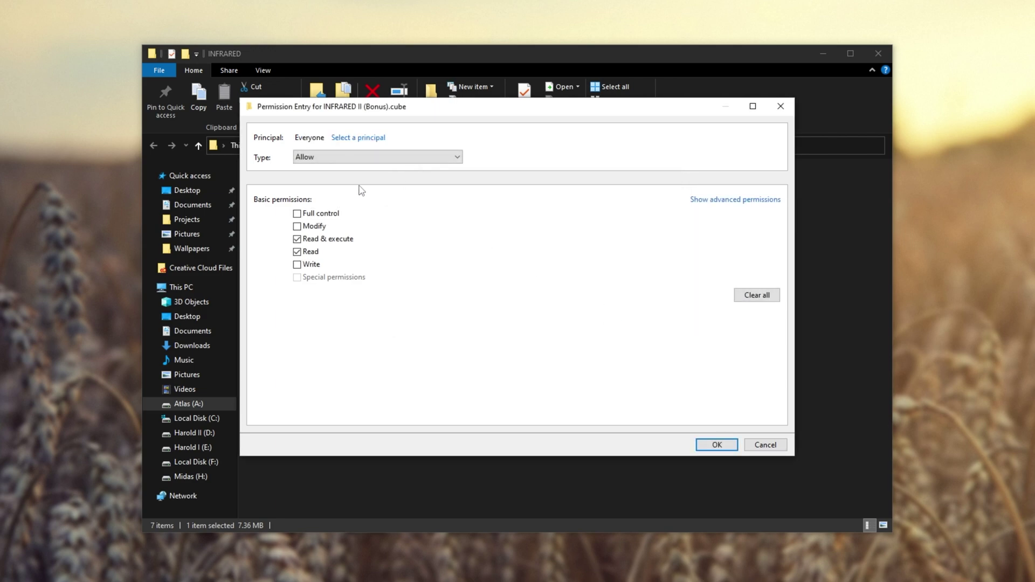
click(308, 215)
click(715, 444)
Apply the new ownership and permissions and close the security and Properties dialogs.
click(709, 435)
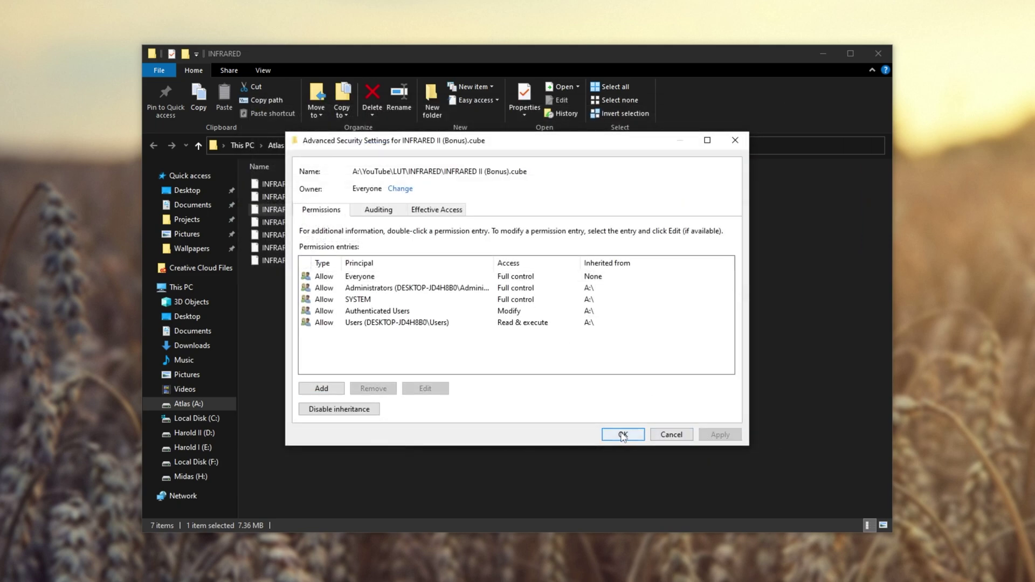
click(620, 433)
click(534, 441)
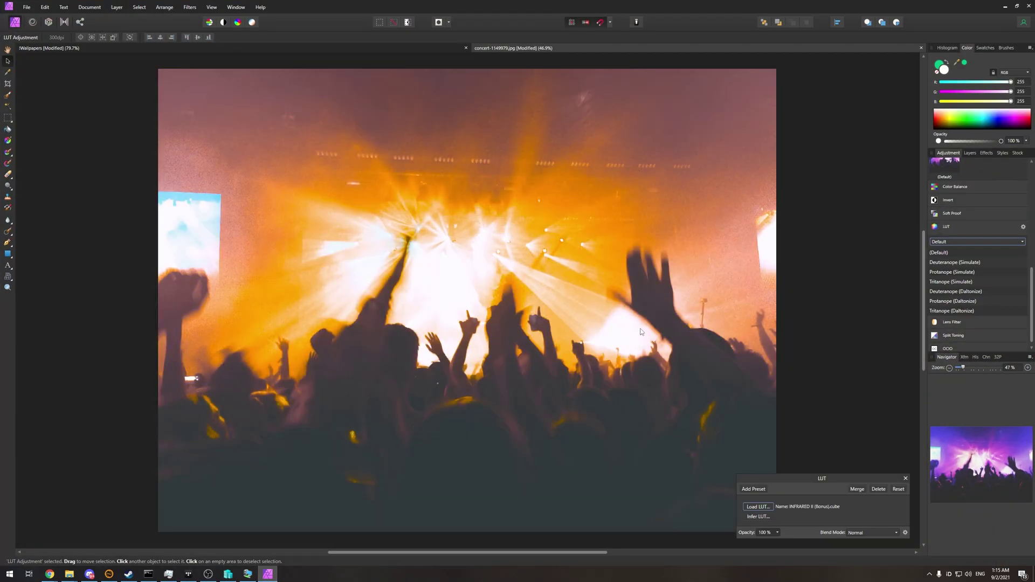
Attempt to load INFRARED III (Bonus 2).cube as a LUT, dismiss the permission error and close the dialog.
click(759, 507)
double_click(399, 238)
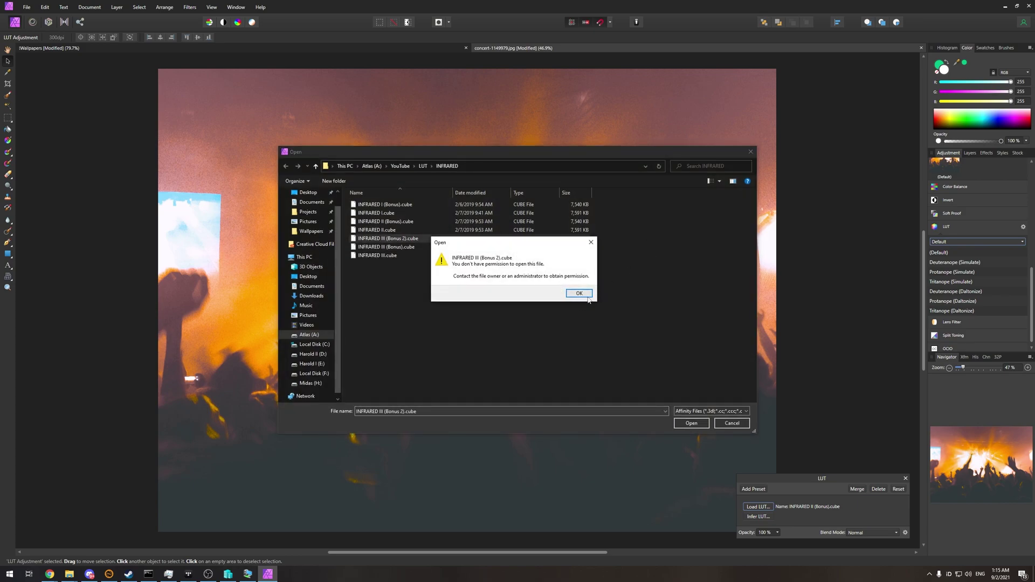
click(587, 297)
click(750, 151)
click(1005, 6)
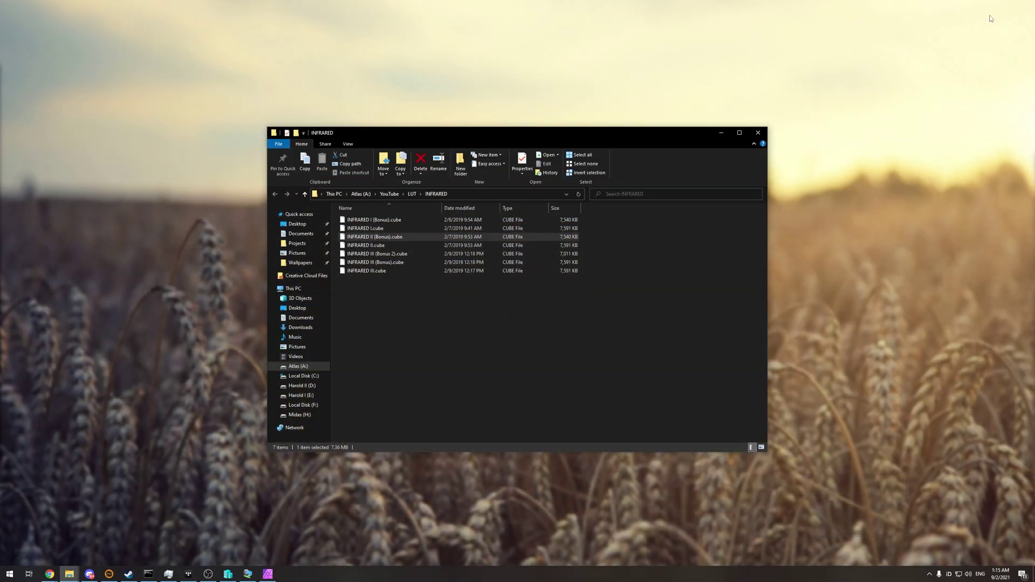
click(571, 239)
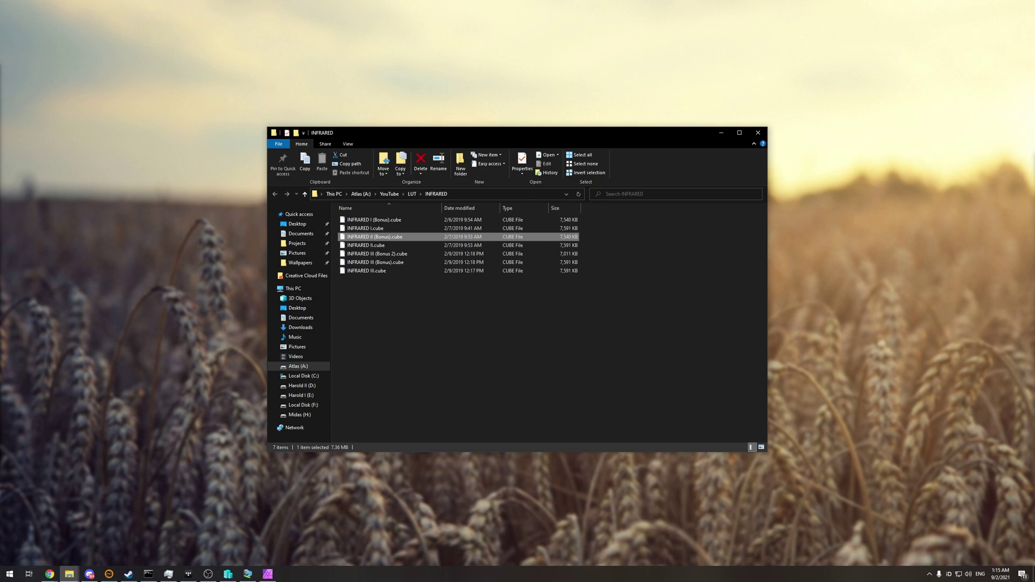
key(alt+Tab)
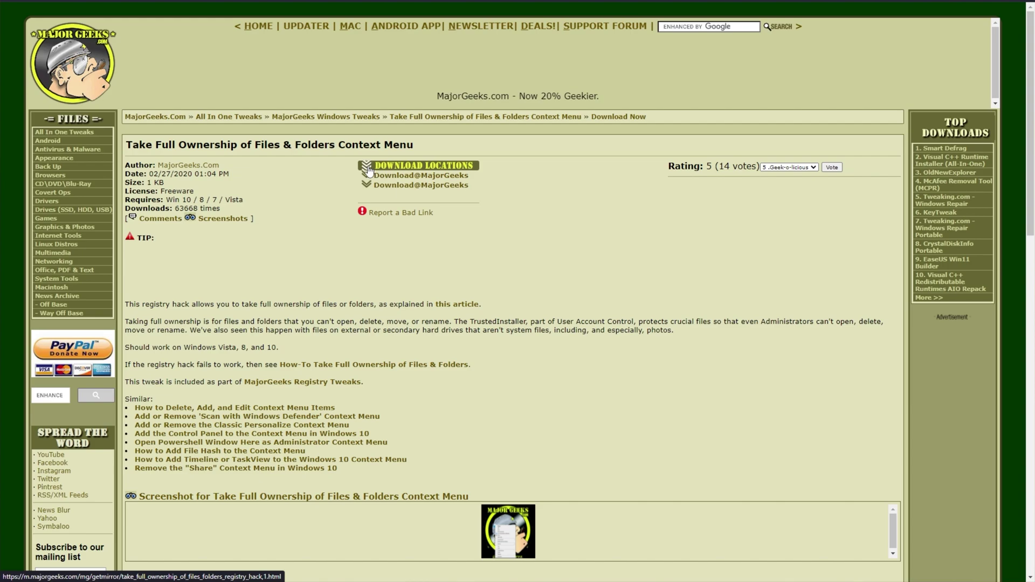
Download the Take Full Ownership of Files & Folders Context Menu zip and open it.
click(433, 177)
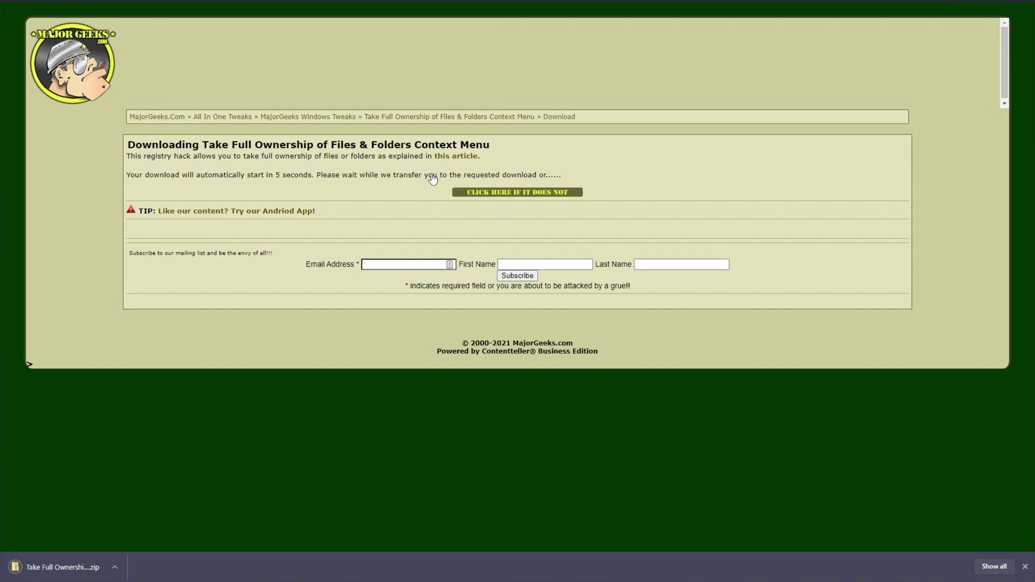
click(54, 567)
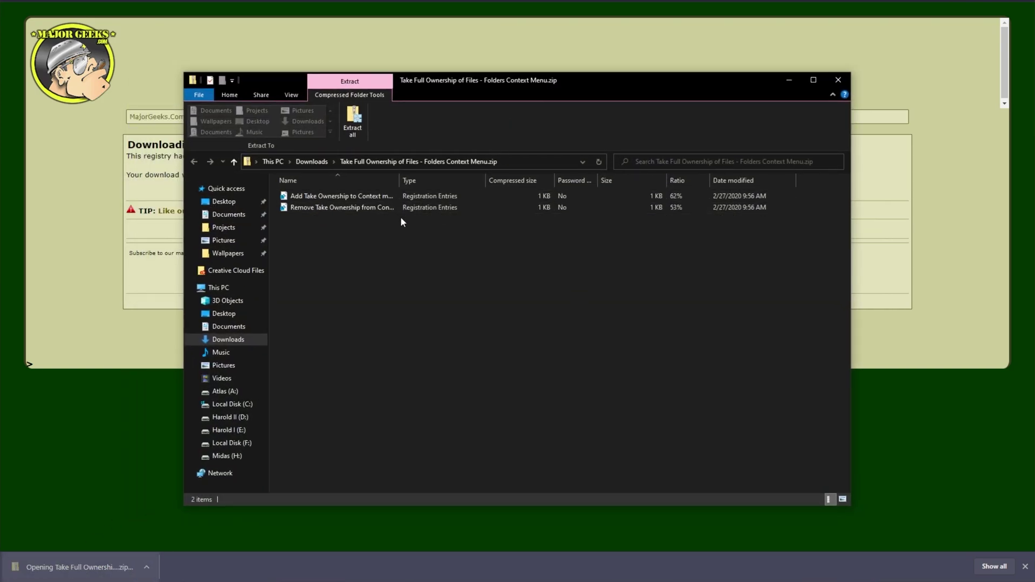
Merge Add Take Ownership to Context menu.reg into the registry, then hide the zip window.
click(387, 201)
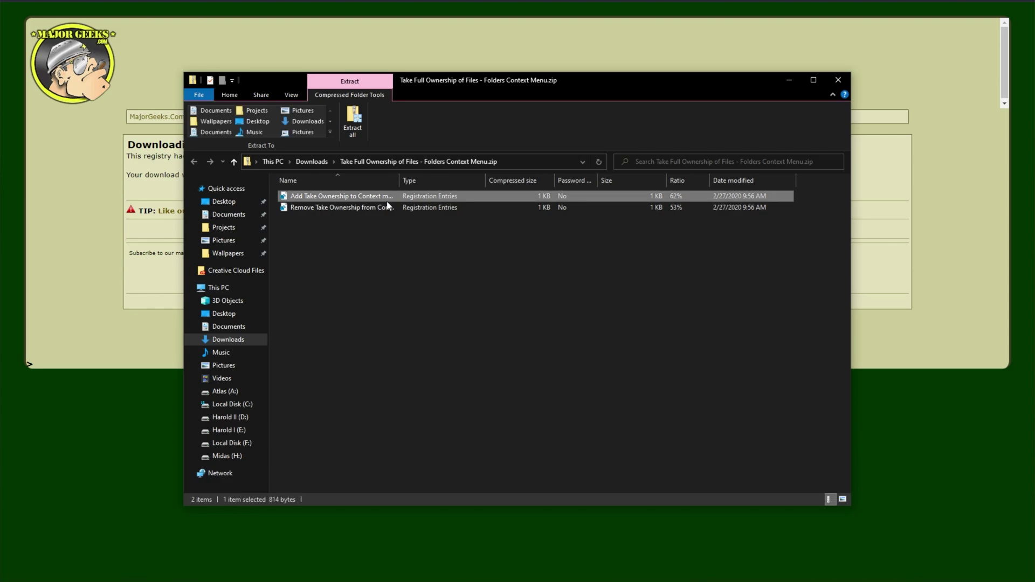
click(383, 209)
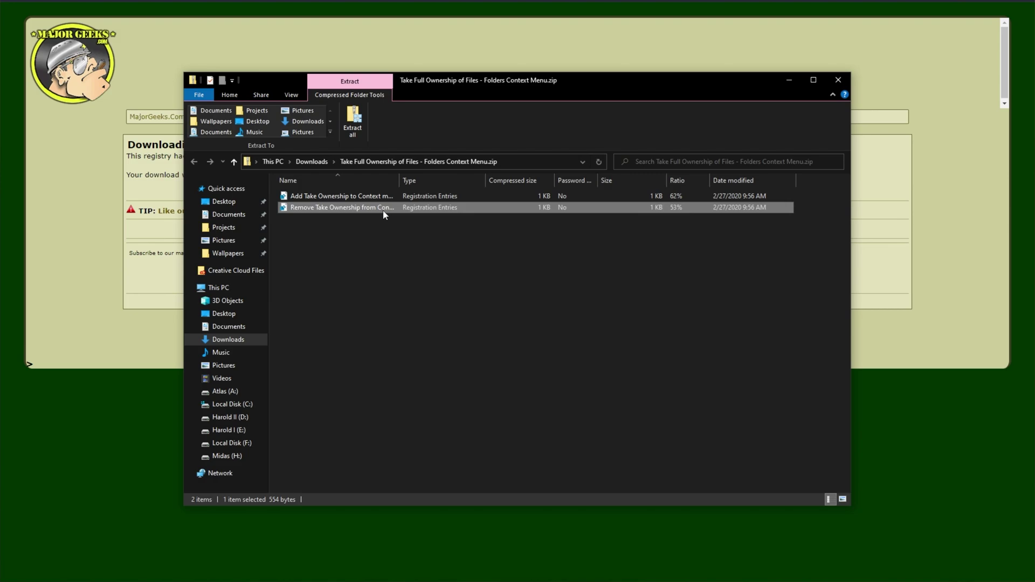
double_click(386, 198)
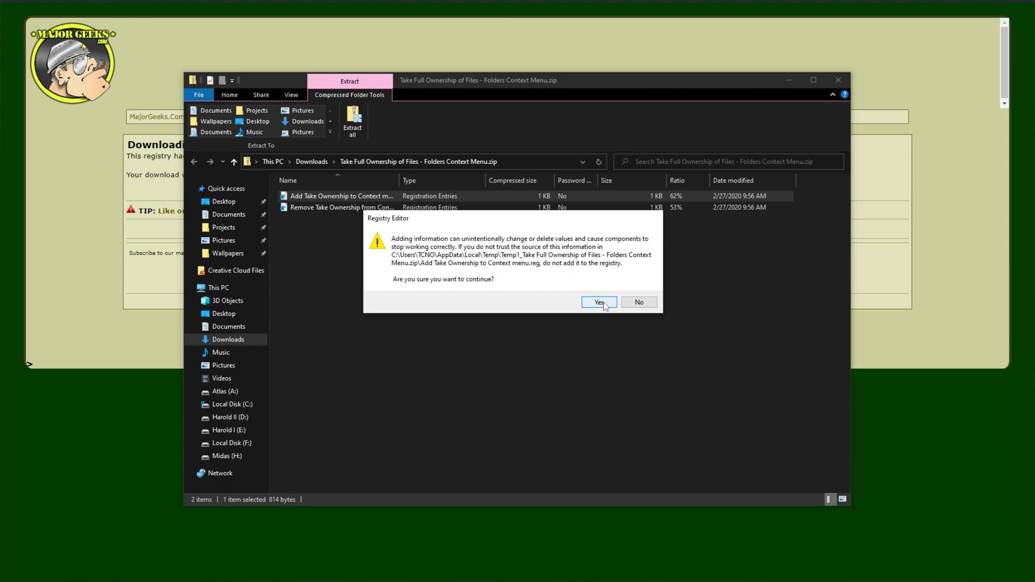
click(604, 303)
click(627, 290)
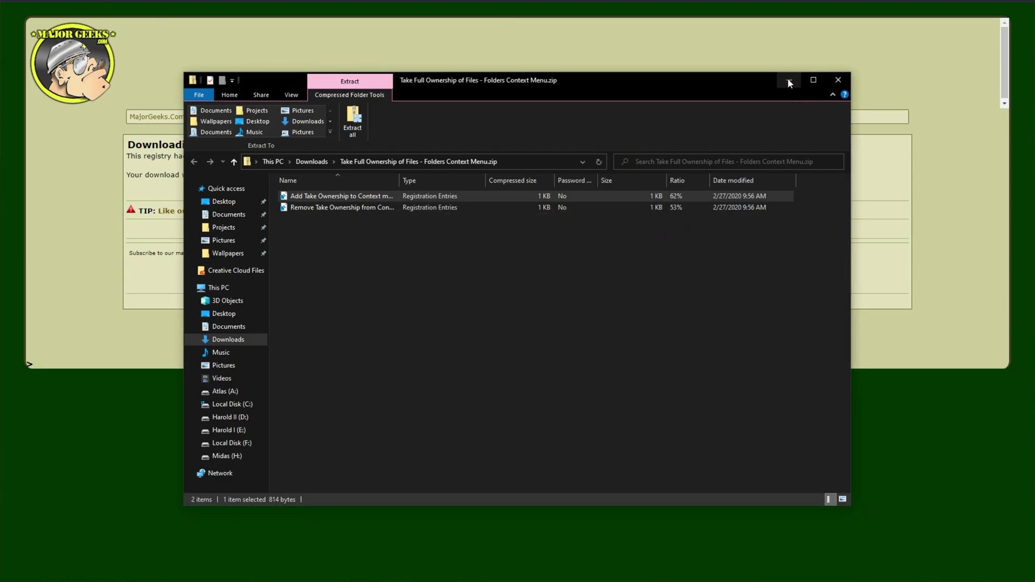
click(376, 211)
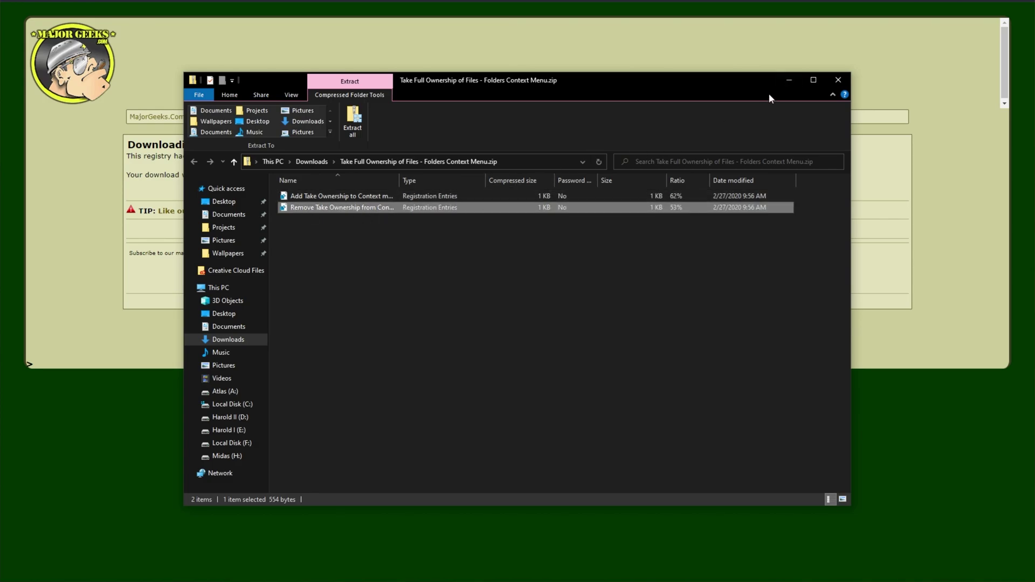
click(791, 80)
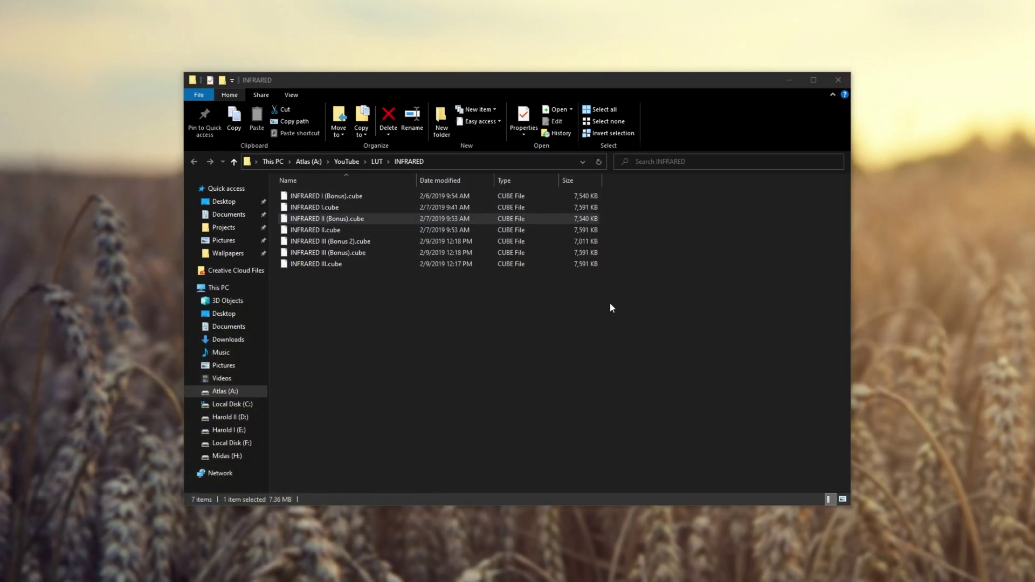
Show the Security tab of INFRARED II.cube's Properties, which requires Read permissions.
right_click(439, 226)
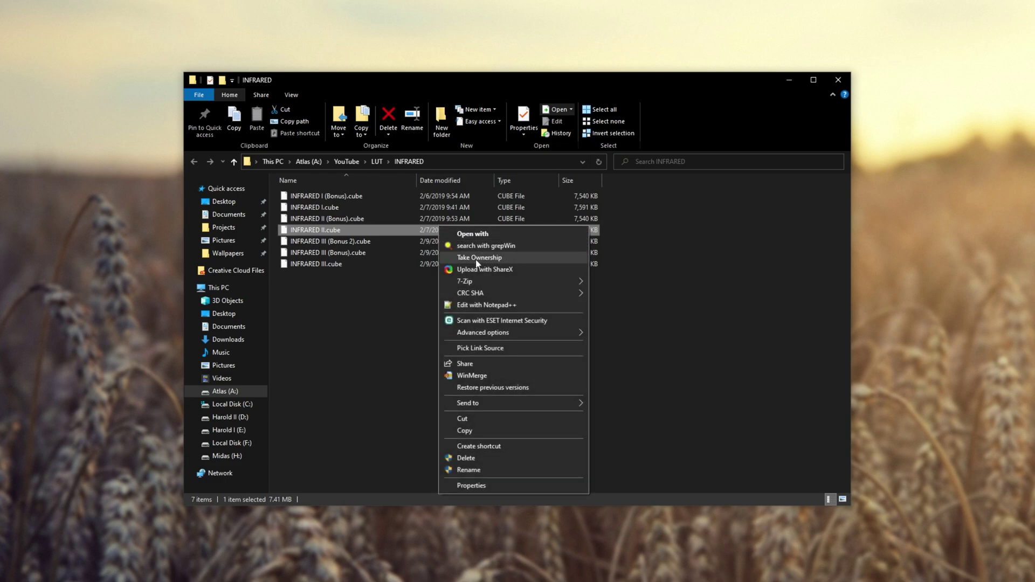
click(500, 486)
click(473, 216)
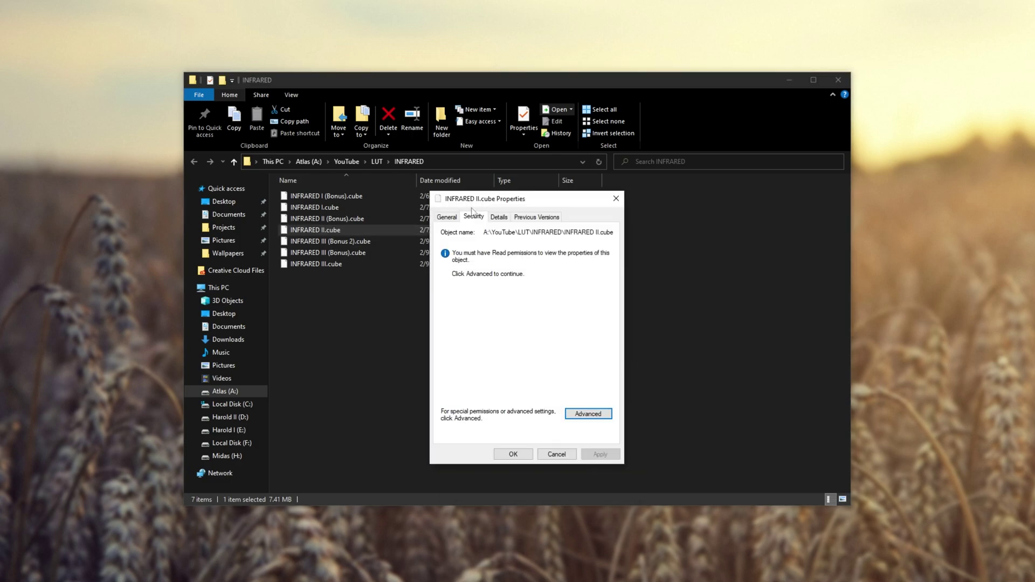
Take ownership of INFRARED II.cube using the new Take Ownership context-menu entry.
click(616, 198)
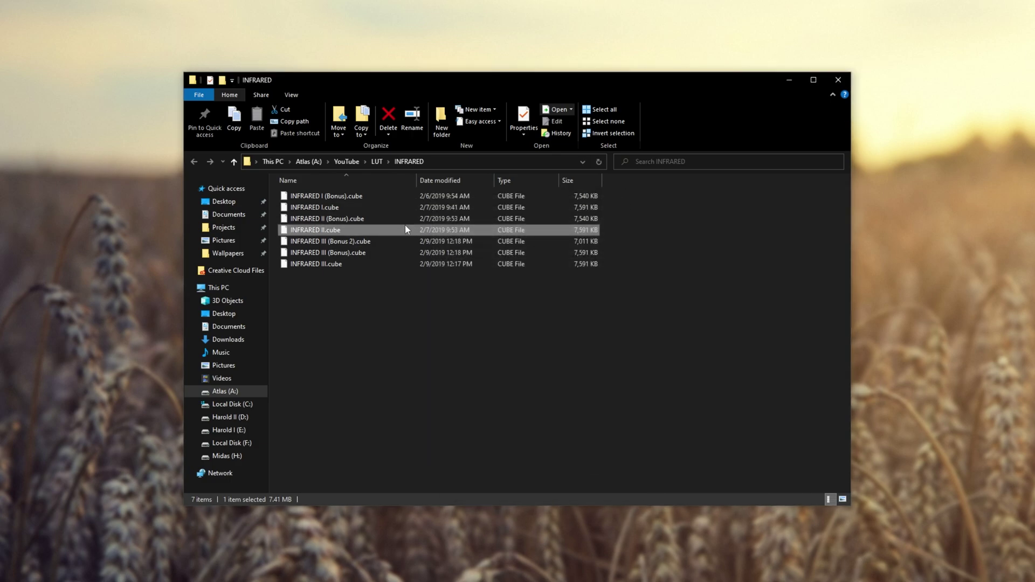
right_click(405, 227)
click(442, 258)
Review INFRARED II.cube's permissions for SYSTEM, Administrators and Users, then close its Properties.
right_click(424, 232)
click(522, 488)
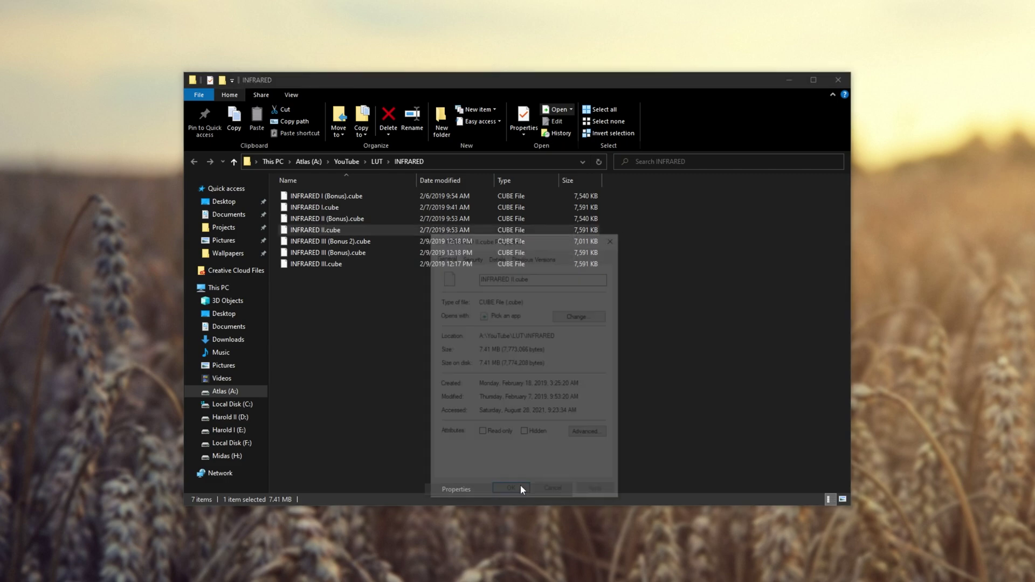
click(471, 256)
drag(485, 238, 483, 171)
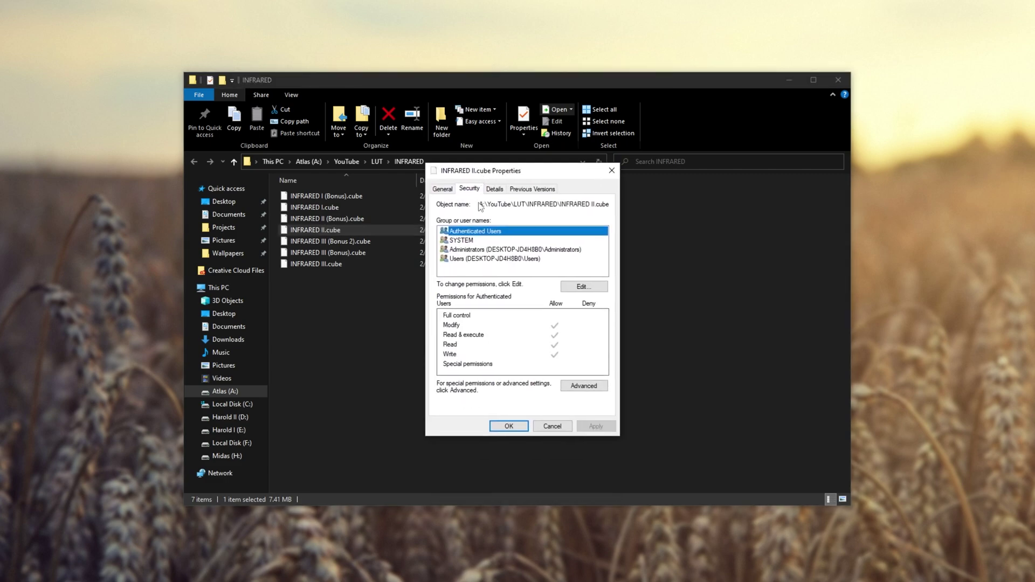
click(505, 241)
click(505, 249)
click(506, 259)
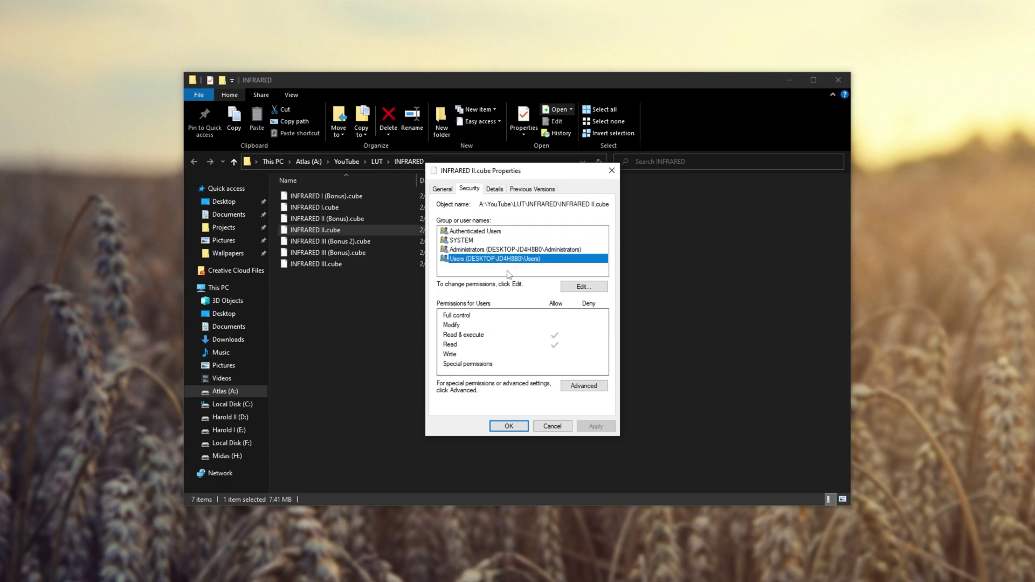
click(484, 251)
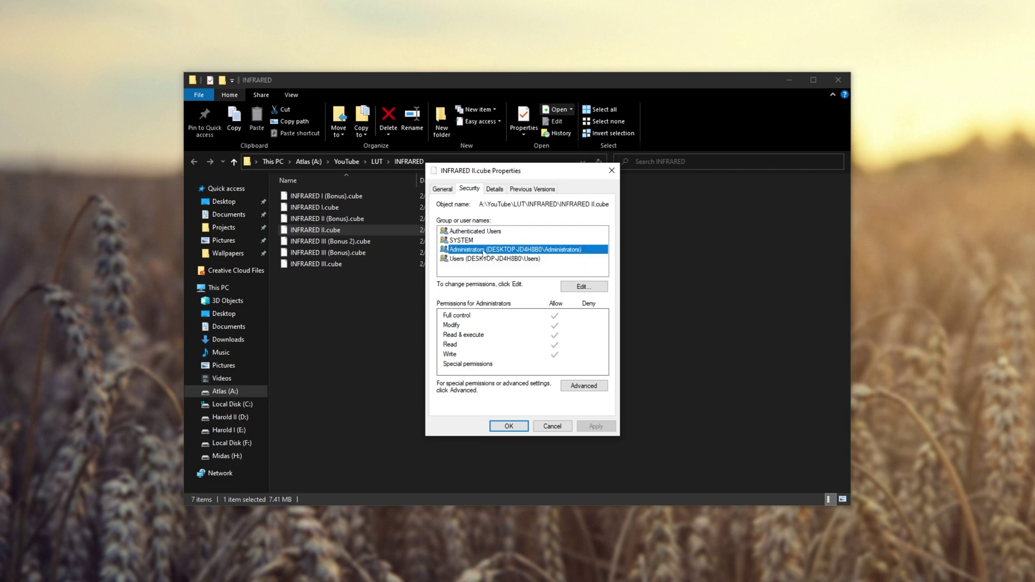
click(517, 260)
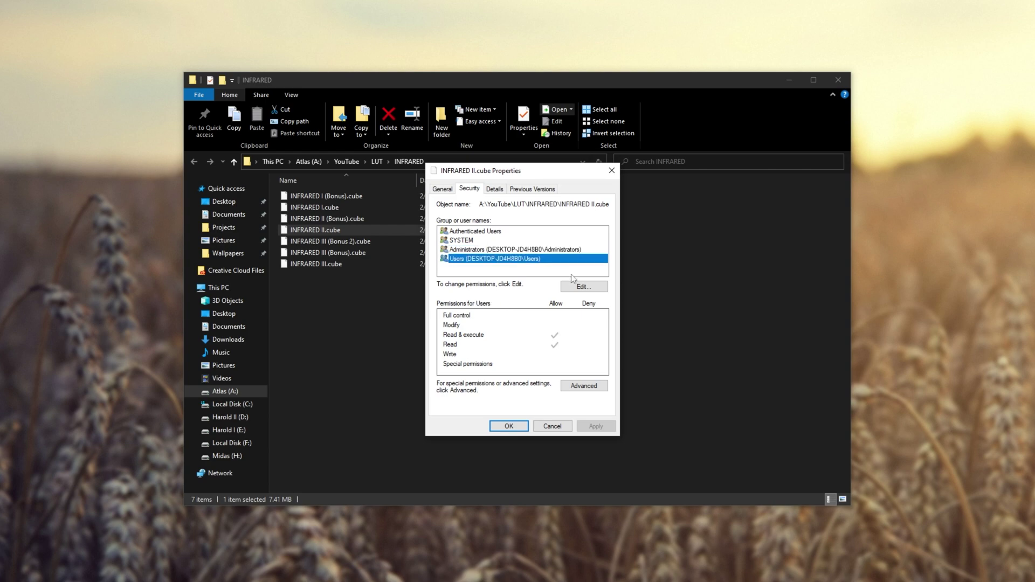
click(502, 430)
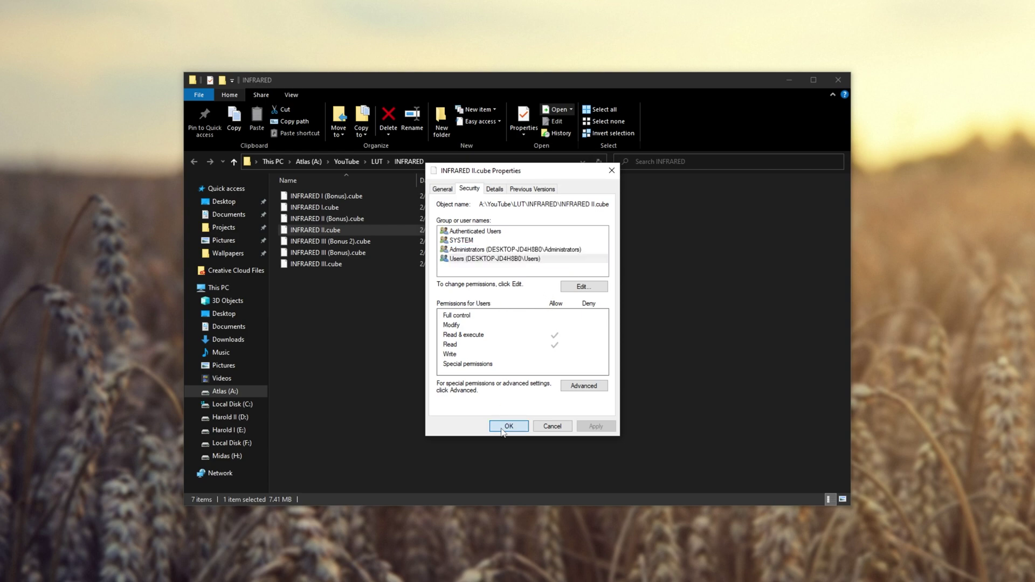
click(508, 426)
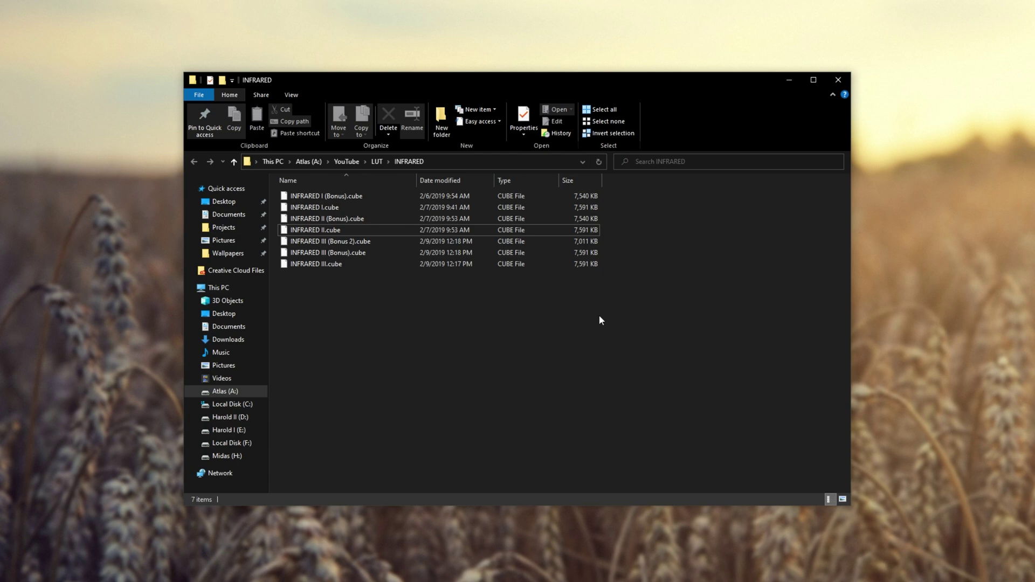
Move up to the LUT folder and bring up the INFRARED folder's context menu, dismissing it unused.
click(377, 162)
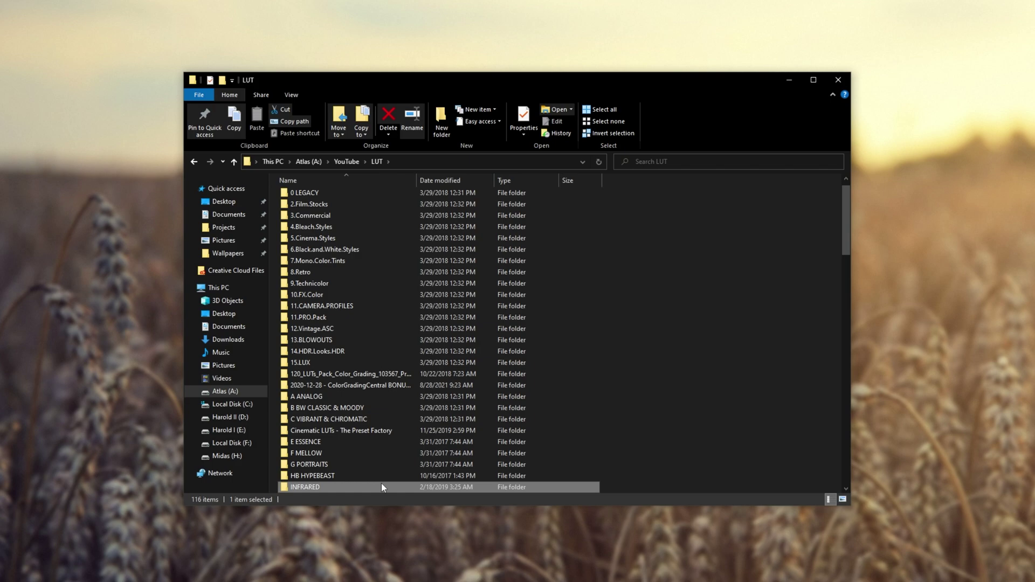
right_click(381, 484)
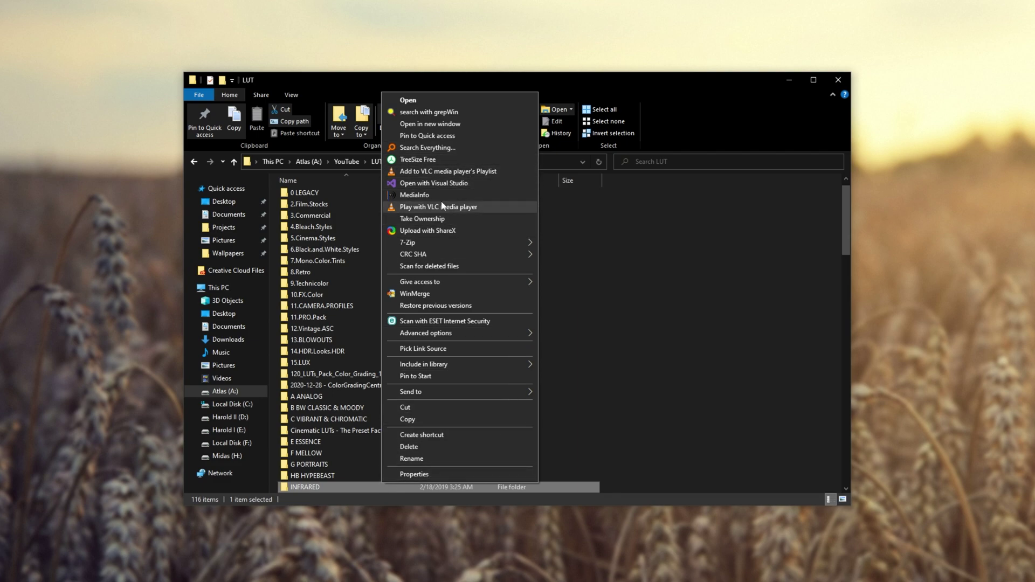
key(Escape)
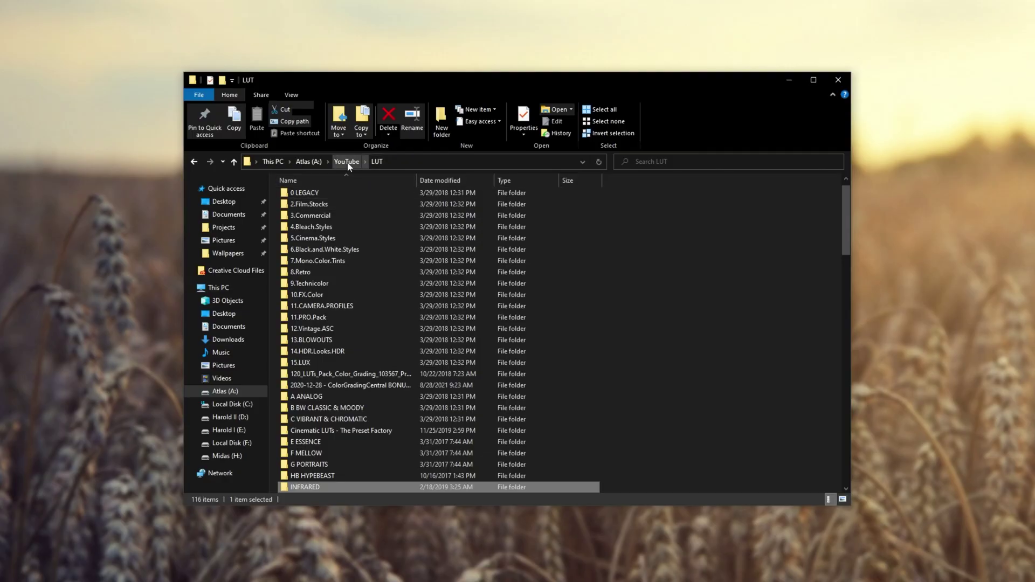
Go up to the YouTube folder and review the LUT folder's Properties.
click(347, 162)
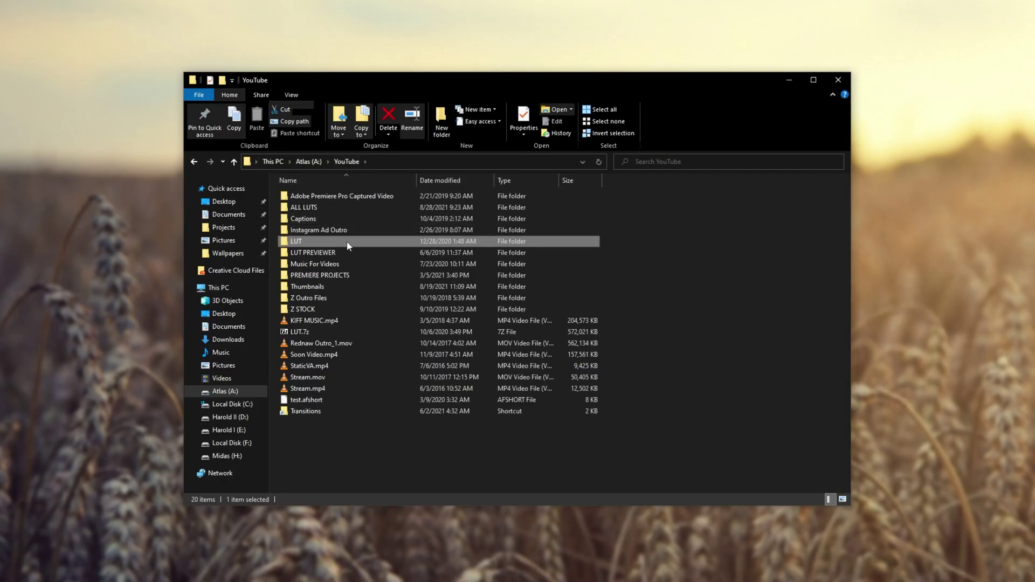
right_click(348, 246)
key(r)
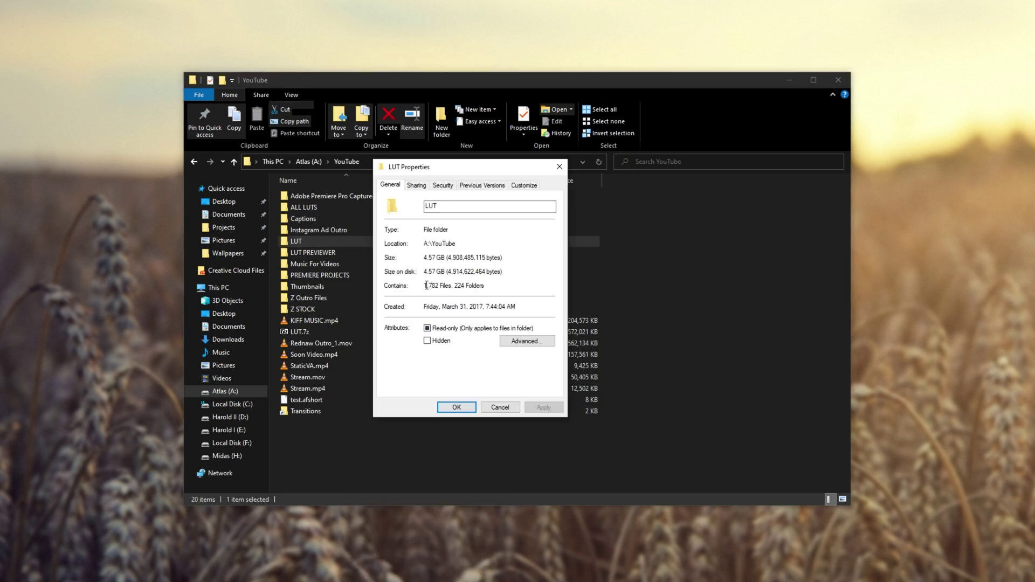
click(558, 168)
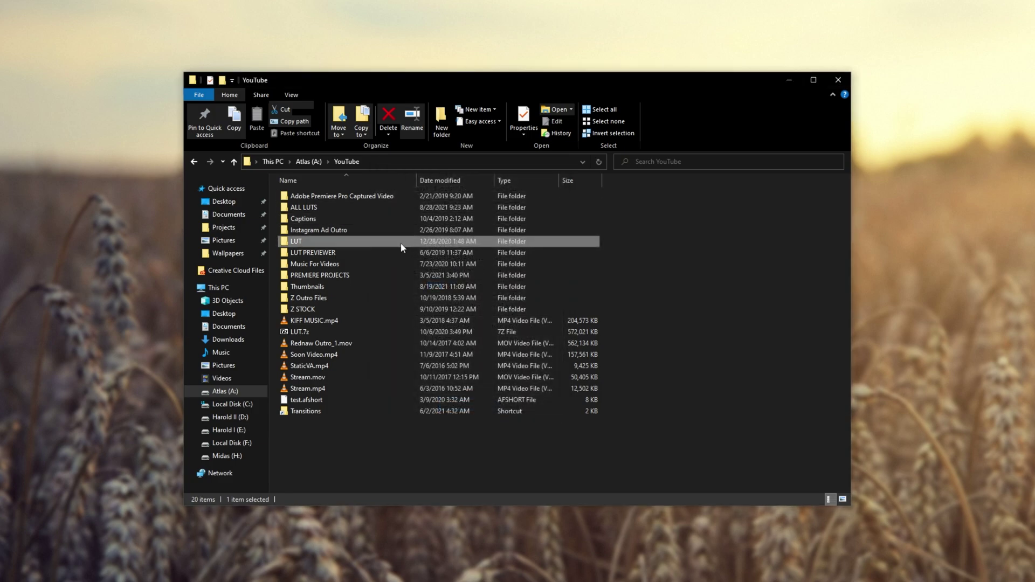
Apply Take Ownership to the LUT folder, open it, and close Affinity's LUT file-open window.
right_click(402, 247)
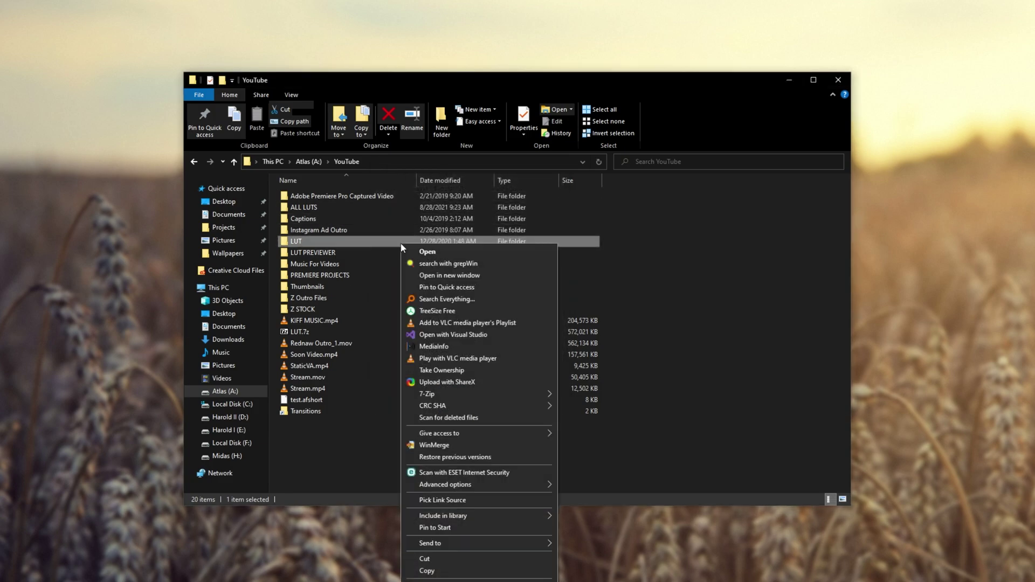
click(489, 364)
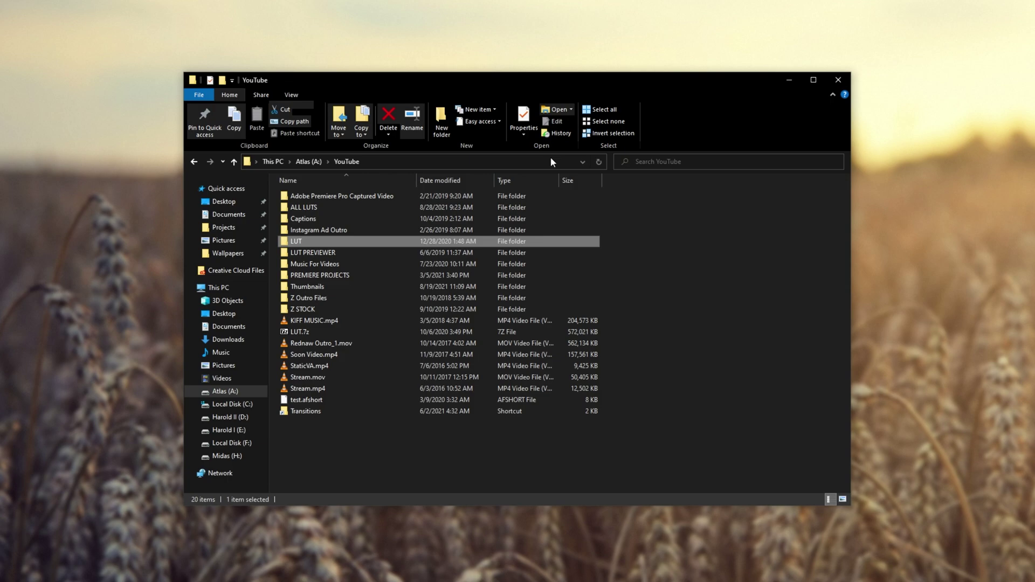
double_click(424, 241)
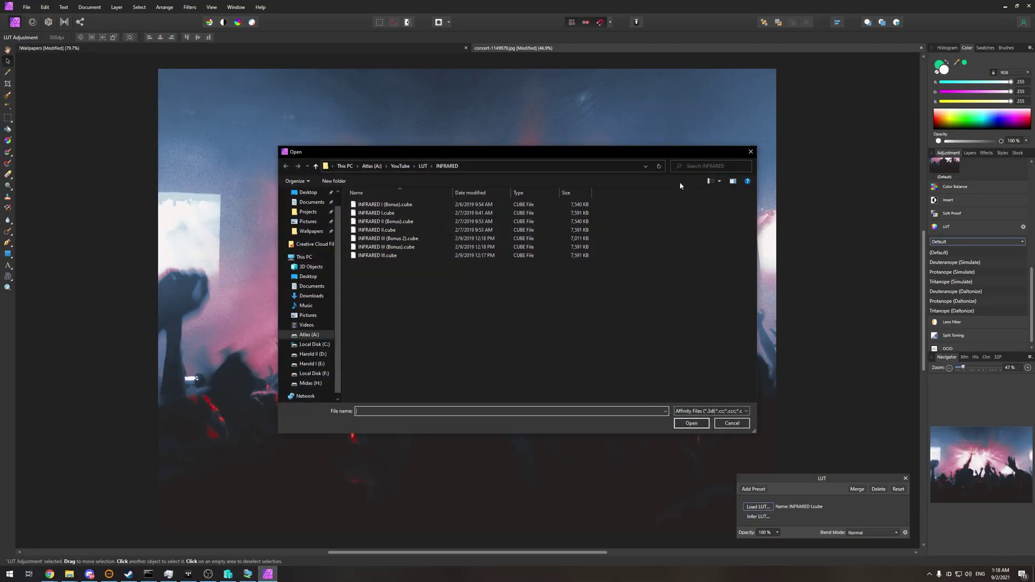
click(422, 166)
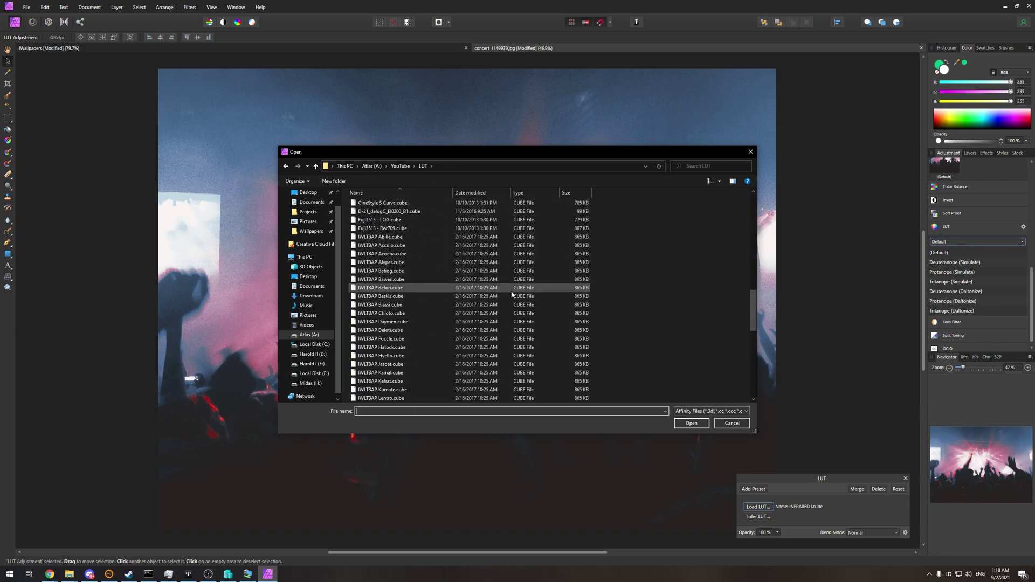
click(750, 151)
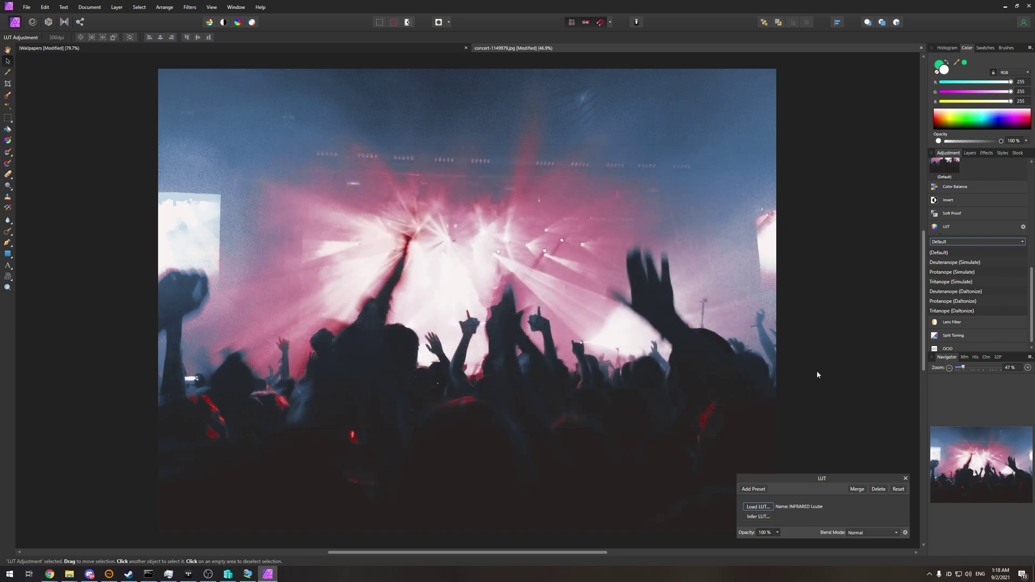
Restore the Explorer window and check the Atlas (A:) drive's context menu.
click(1005, 5)
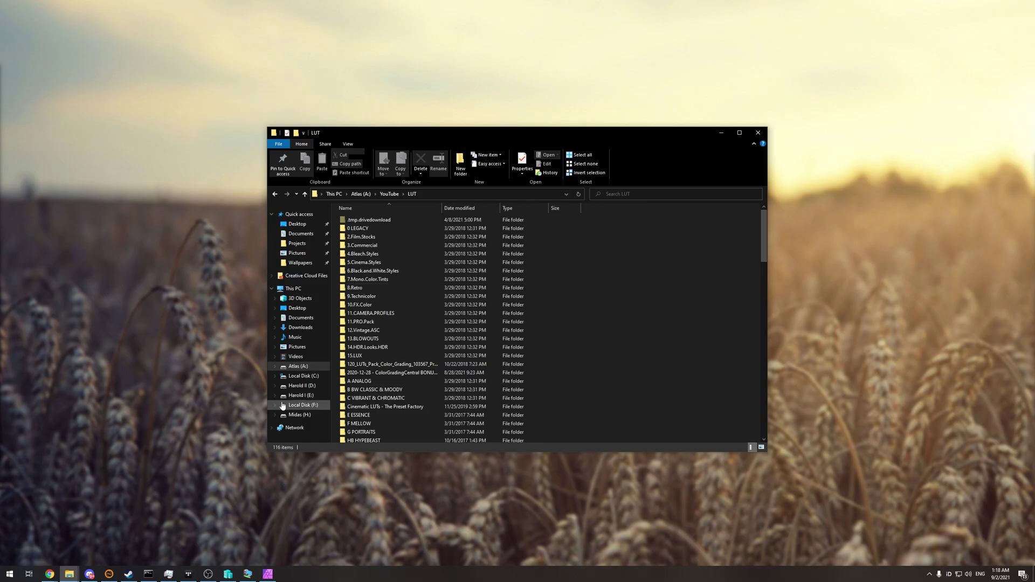
right_click(290, 369)
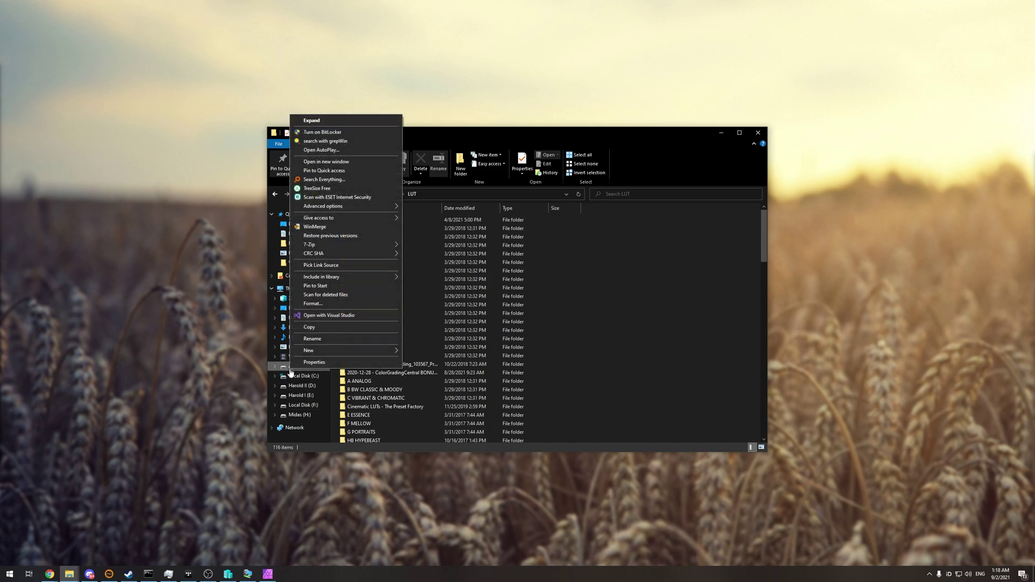
click(711, 381)
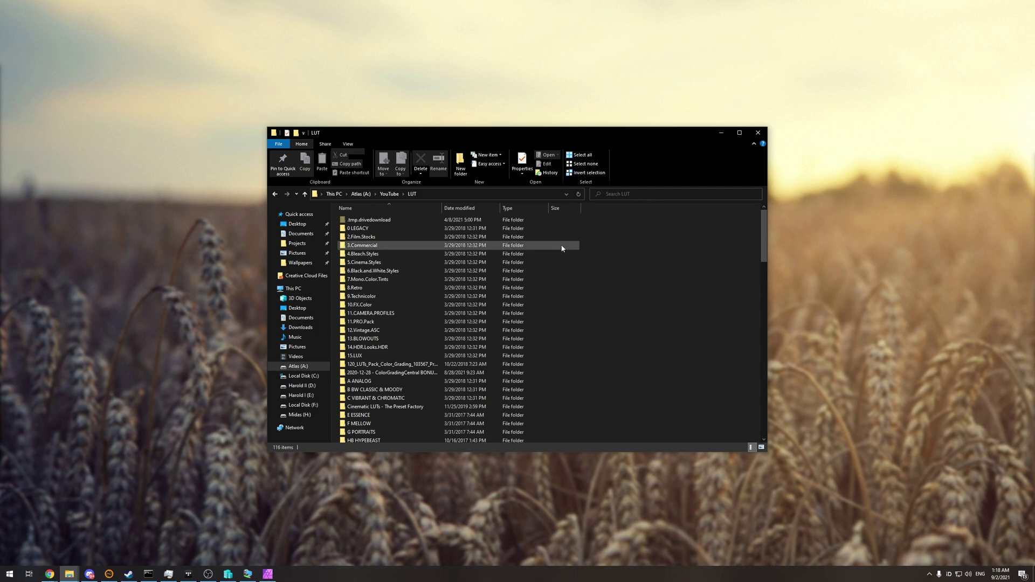
Drag-select the LUT subfolders from 0 LEGACY down to G PORTRAITS.
drag(592, 232, 507, 272)
right_click(498, 247)
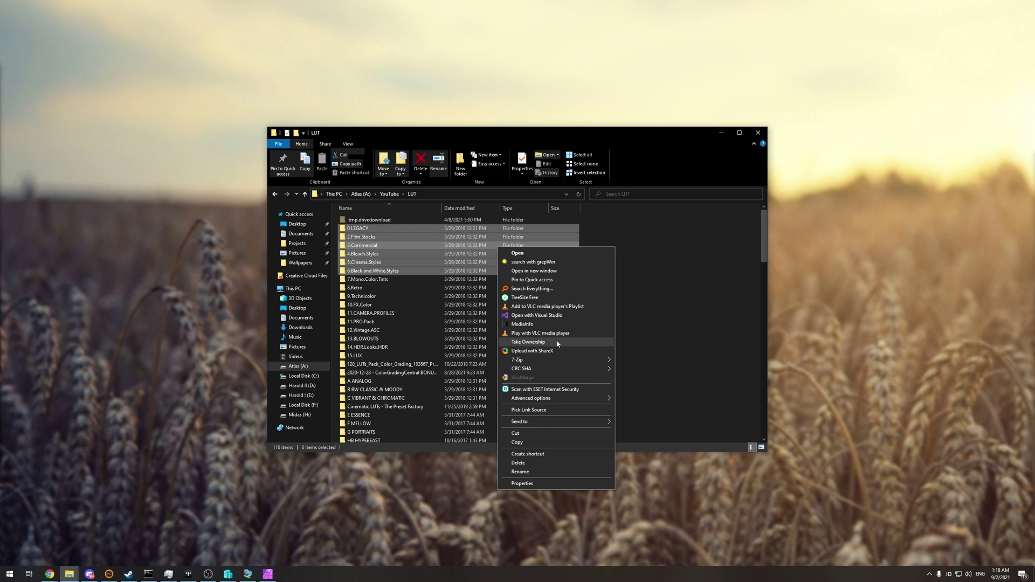
click(596, 225)
drag(597, 224, 570, 250)
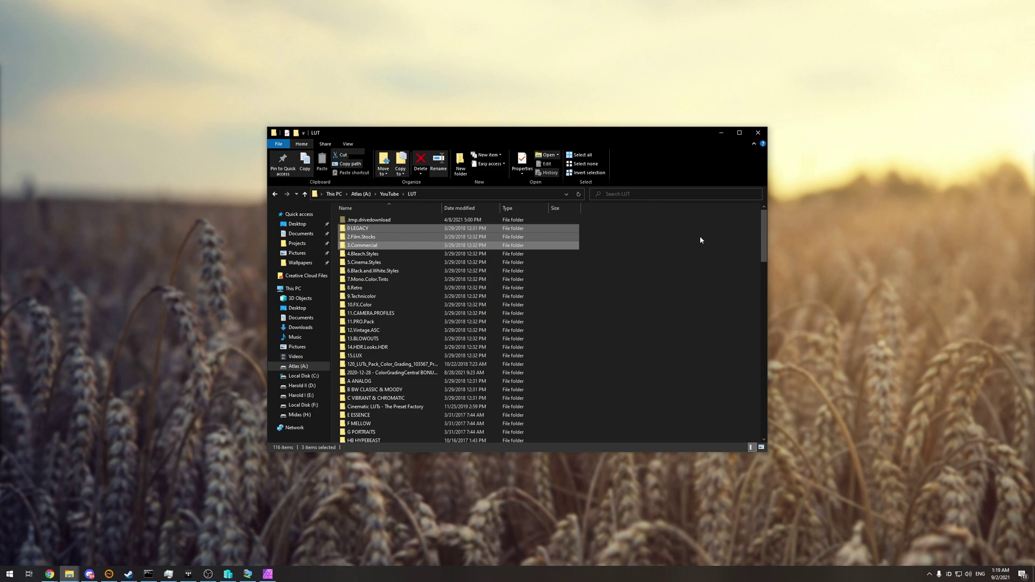
drag(593, 228, 504, 434)
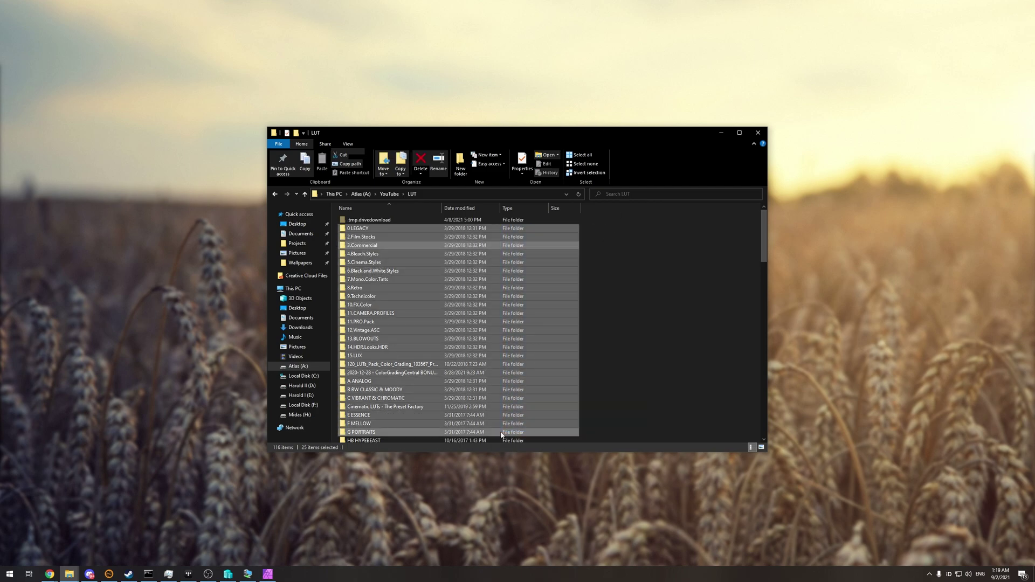
Clear the selection and jump to the Local Disk (C:) drive by entering c: as the address.
click(605, 340)
click(396, 197)
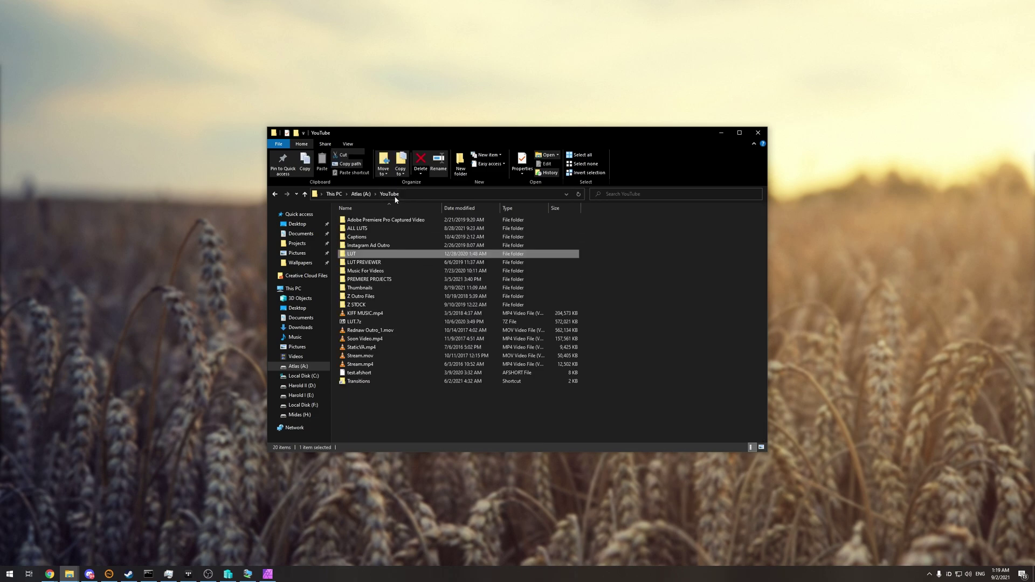
click(395, 198)
text(c:)
key(Return)
Inspect the Users folder's context menu on C:, then dismiss it.
key(ctrl+a)
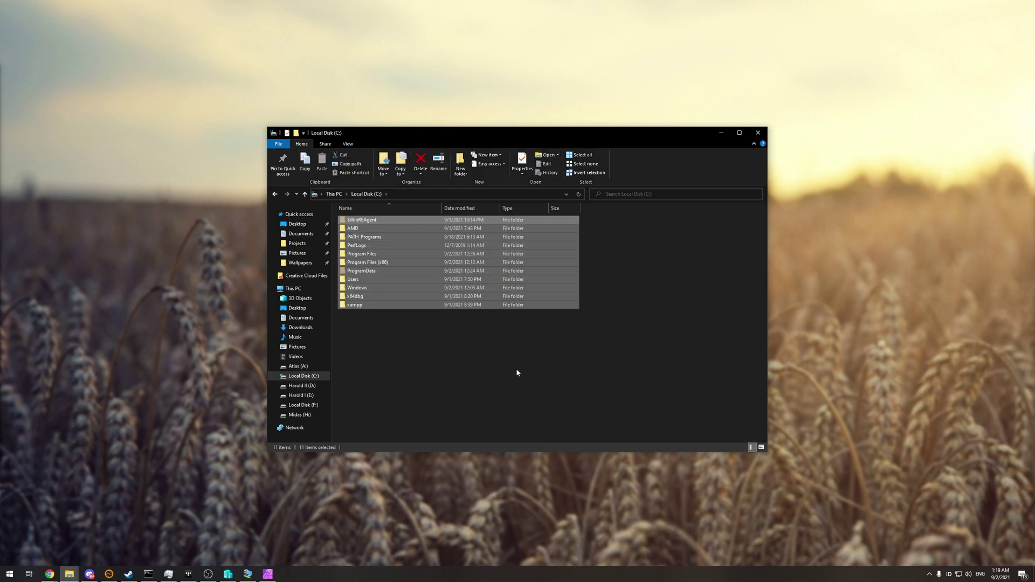
click(519, 364)
click(403, 281)
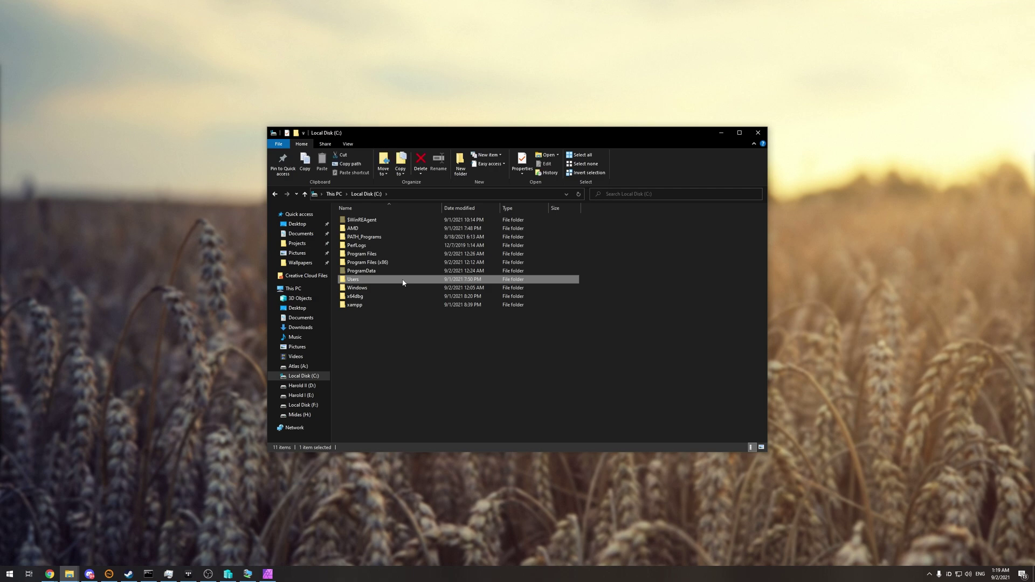
right_click(403, 281)
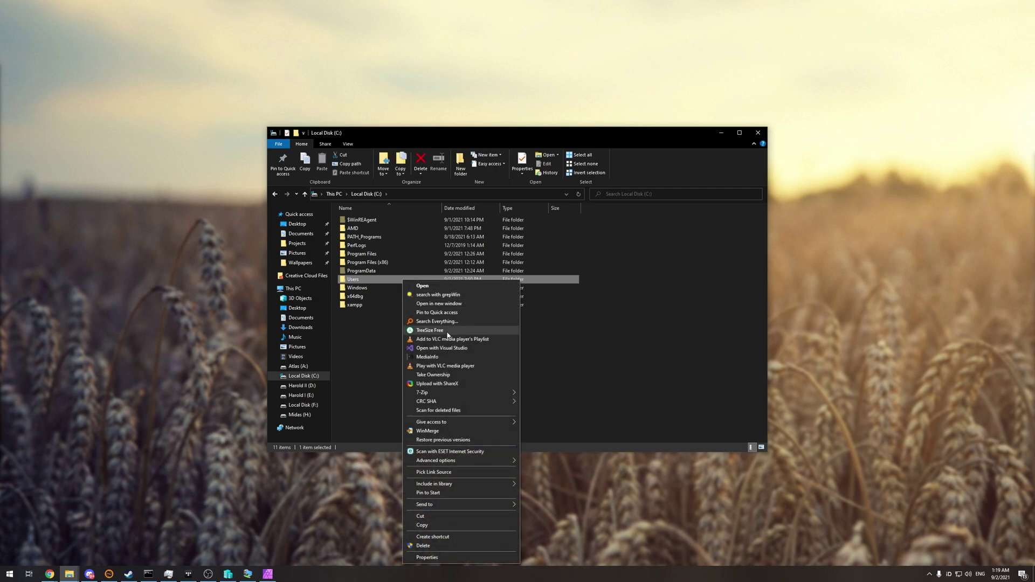
click(579, 372)
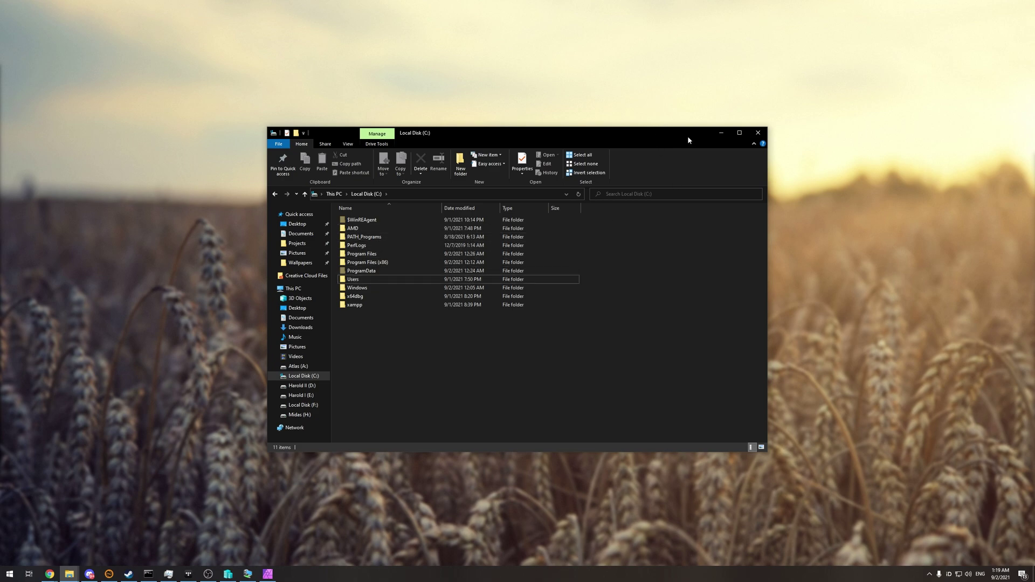
click(720, 134)
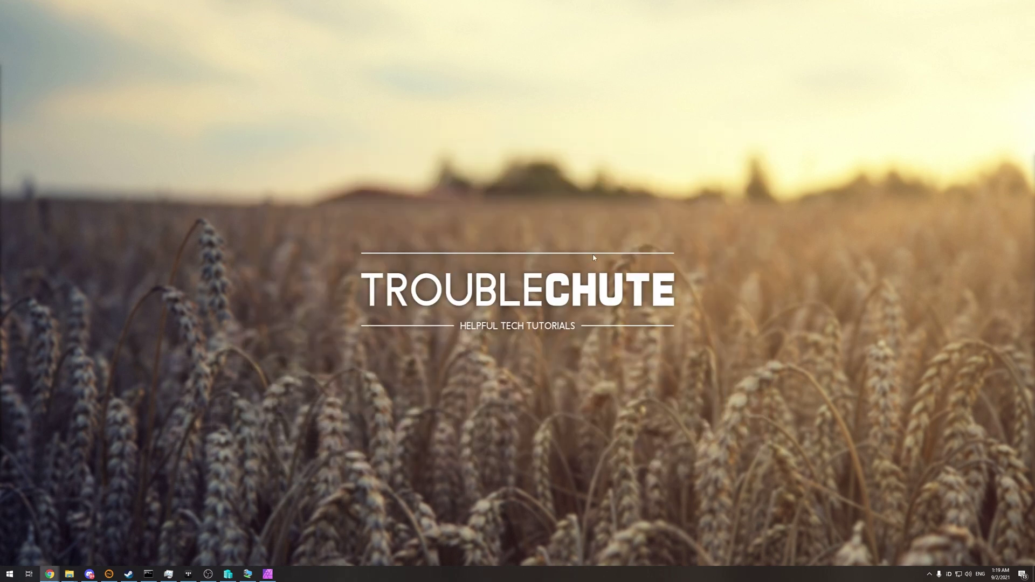